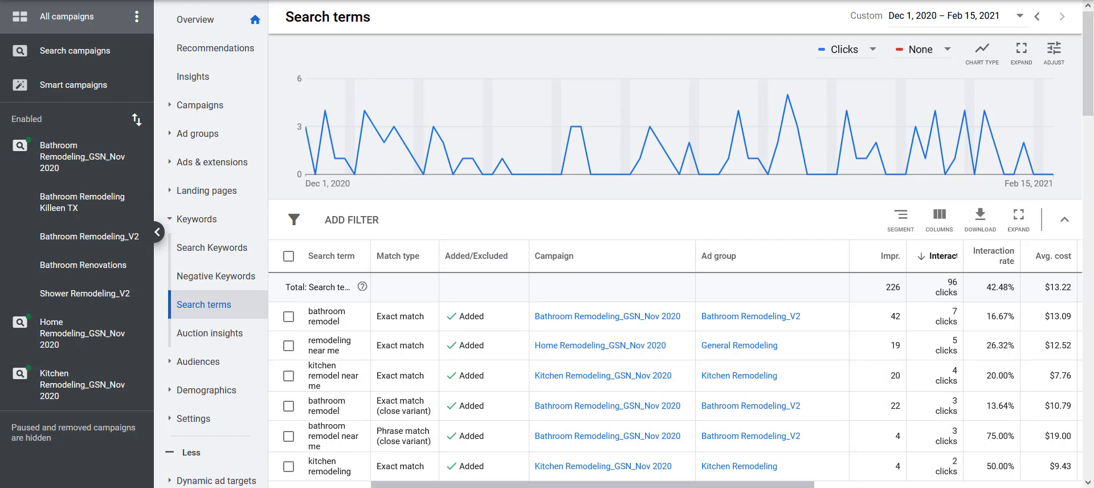
Bring the Notepad notes on reasons to review search terms up as a smaller window over the Ads report
key(alt+Tab)
drag(606, 7, 583, 67)
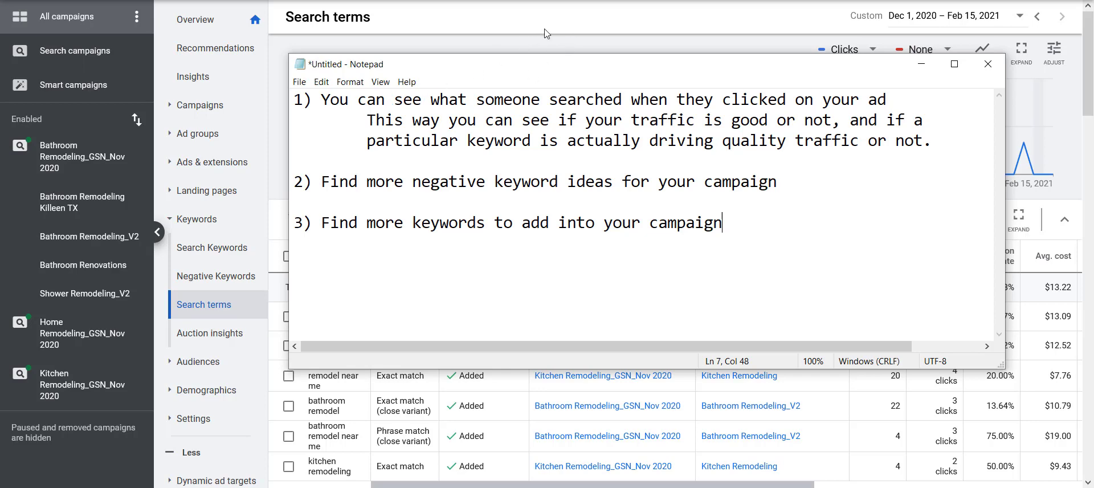
Open the Bathroom Remodeling_V2 ad group's Search Keywords list and select the +bathroom +remodel keyword
click(563, 23)
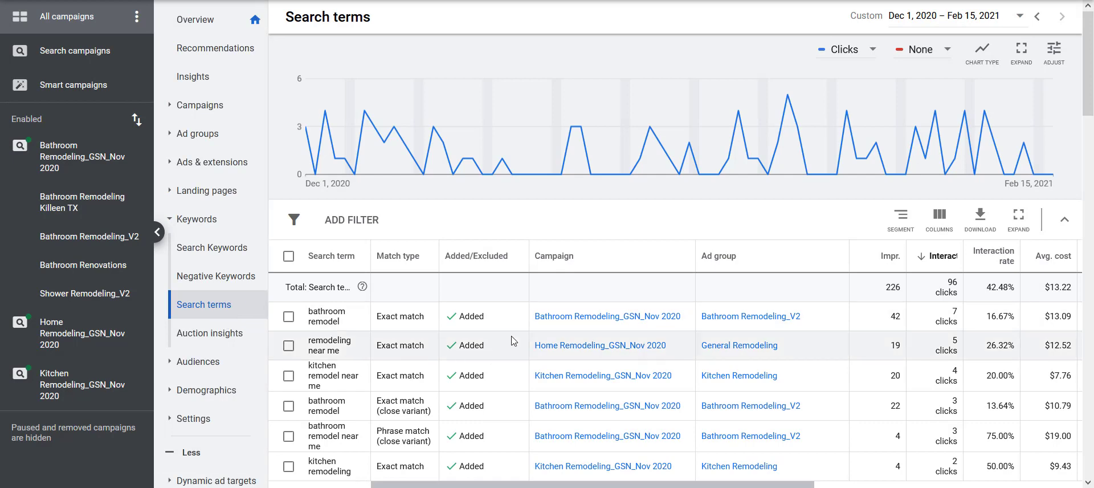
click(110, 240)
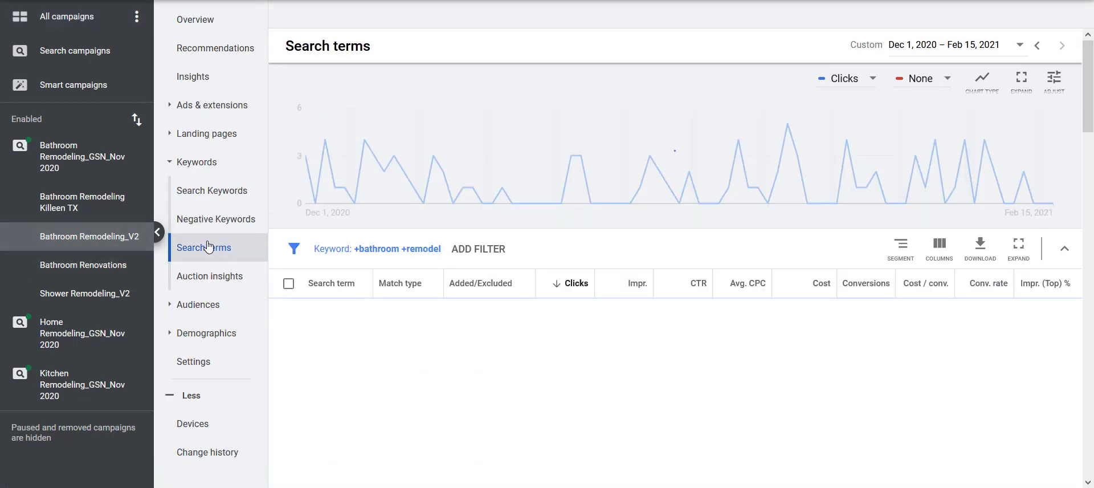
click(212, 189)
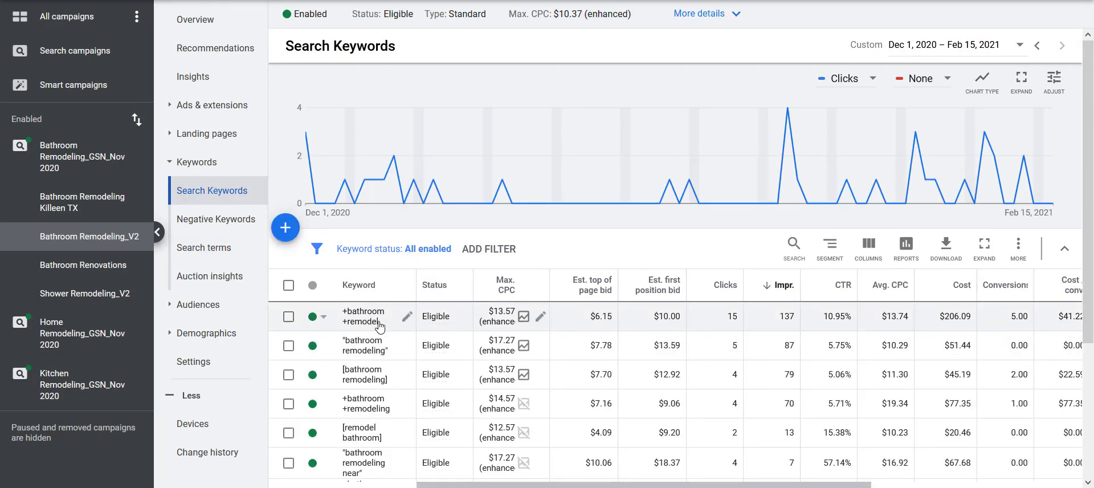
click(288, 318)
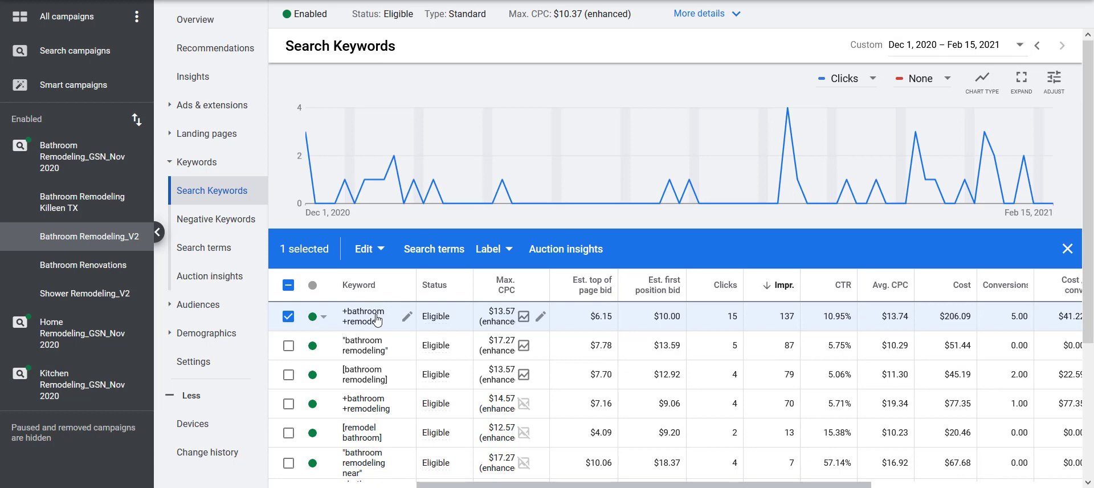
drag(781, 485, 842, 485)
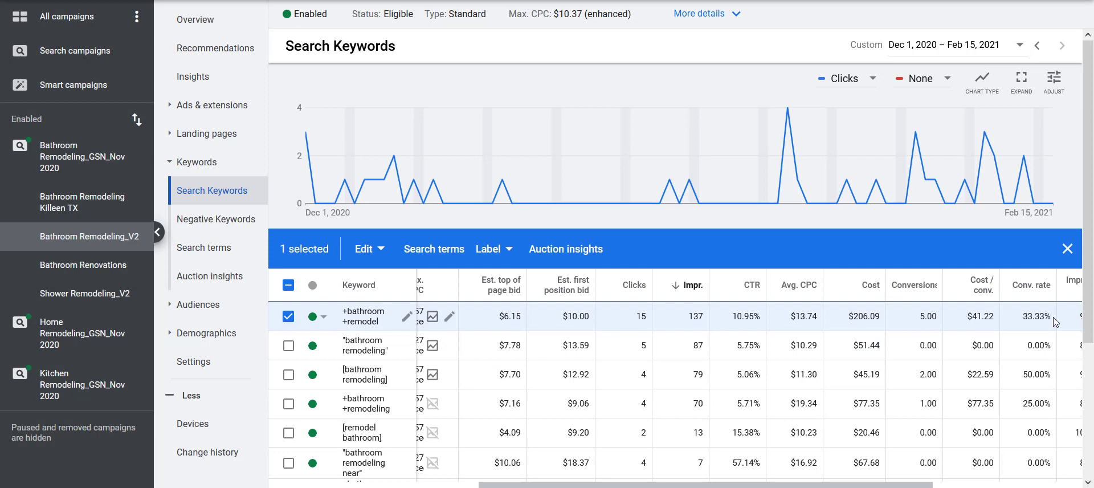
scroll(638, 432, left, 3)
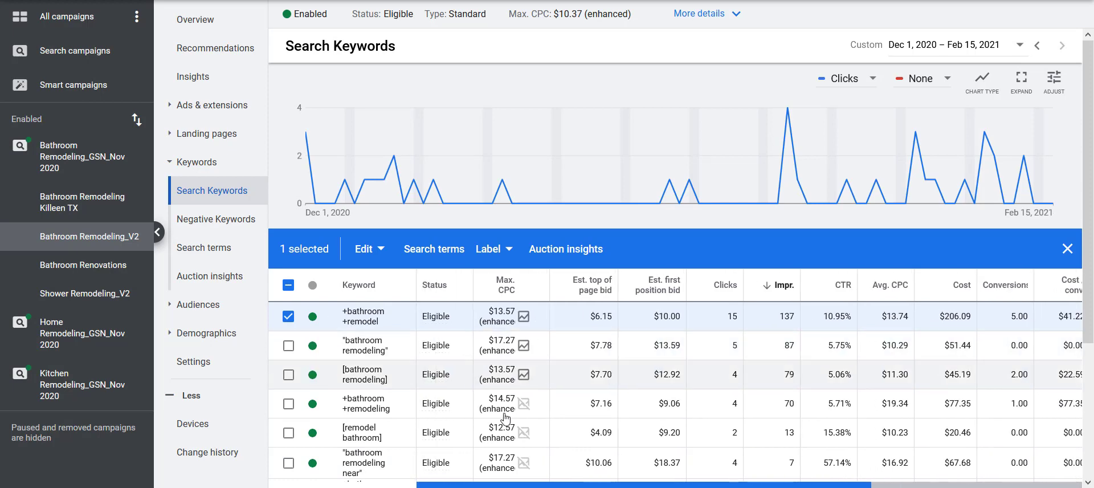
scroll(490, 433, right, 1)
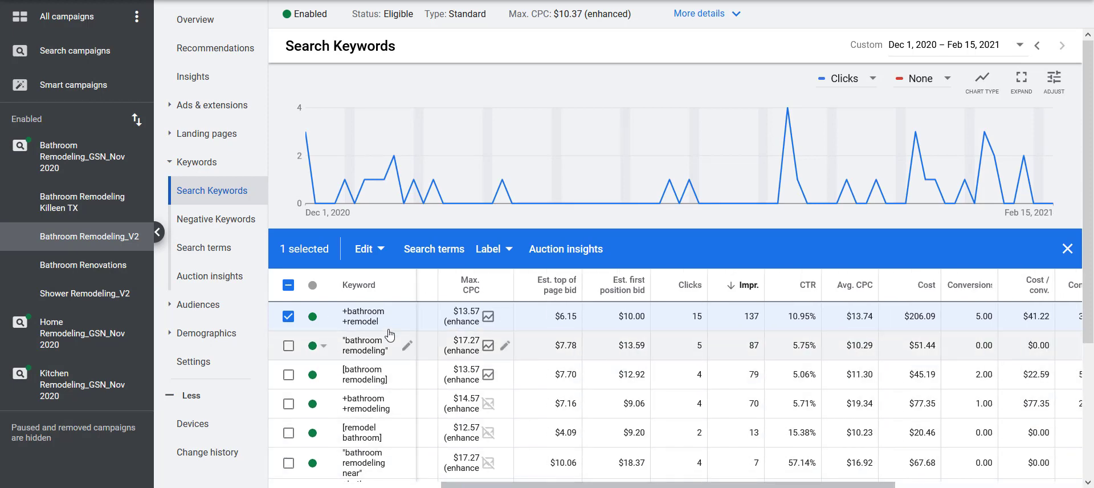
scroll(596, 404, left, 1)
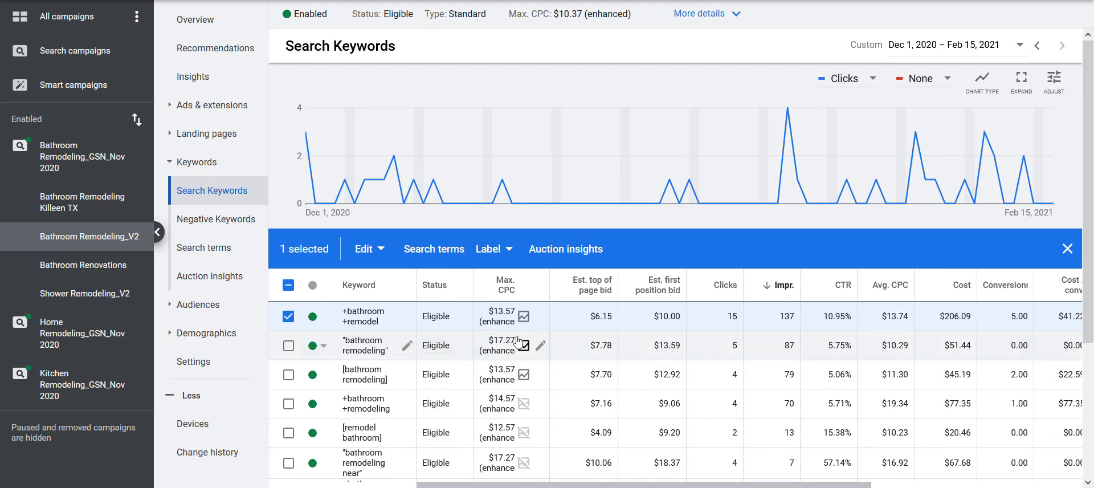
List the five search terms for +bathroom +remodel and mark the 'do you need permits to remodel a bathroom' row
click(440, 261)
scroll(481, 350, down, 1)
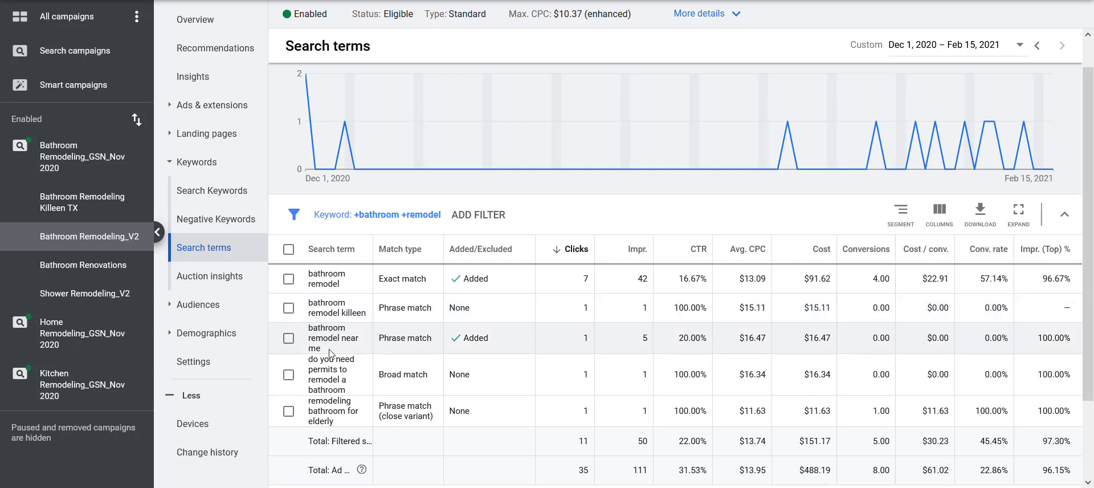
drag(309, 359, 352, 392)
click(329, 368)
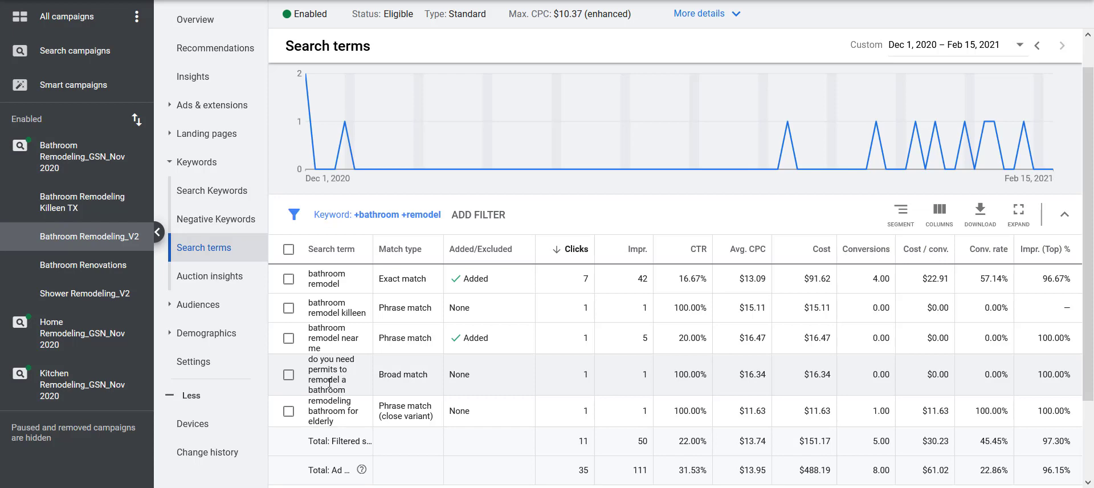
Save 'do you need permits to remodel a bathroom' as a Campaign-level negative keyword
click(288, 375)
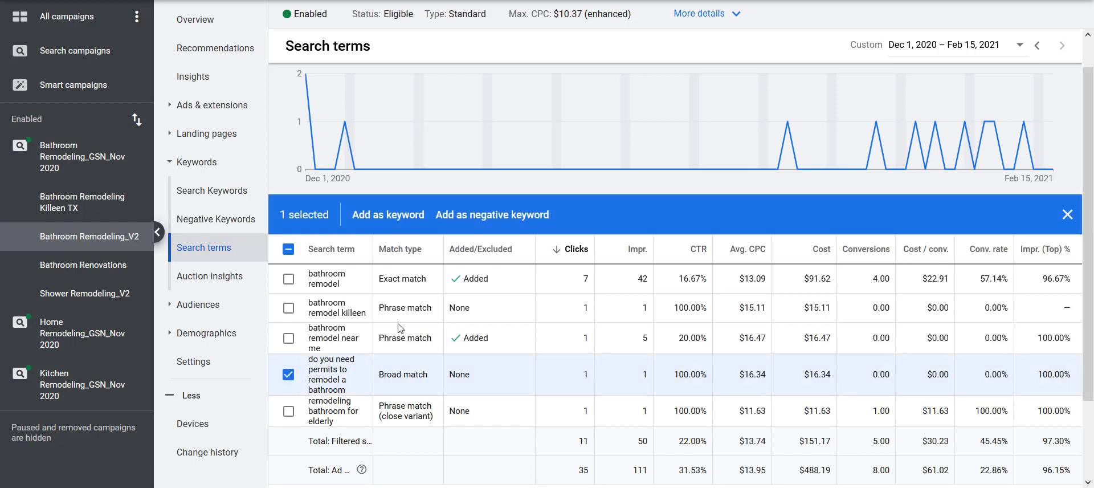
click(501, 220)
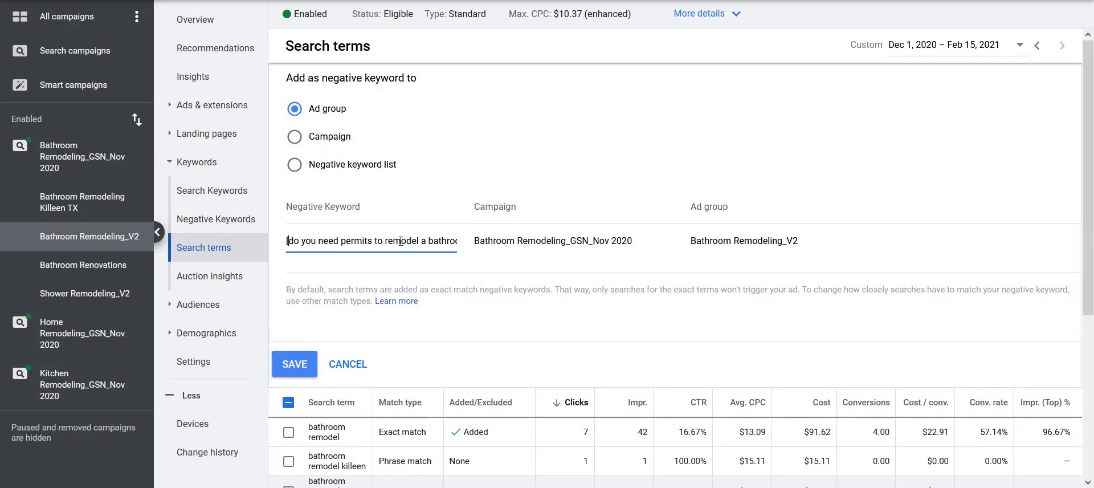
triple_click(381, 246)
click(380, 258)
triple_click(375, 243)
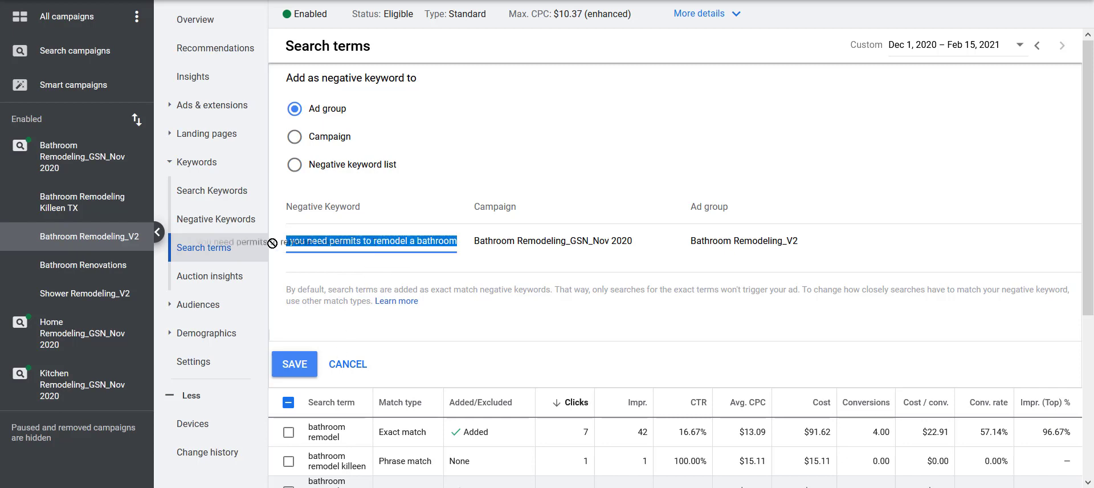
click(295, 137)
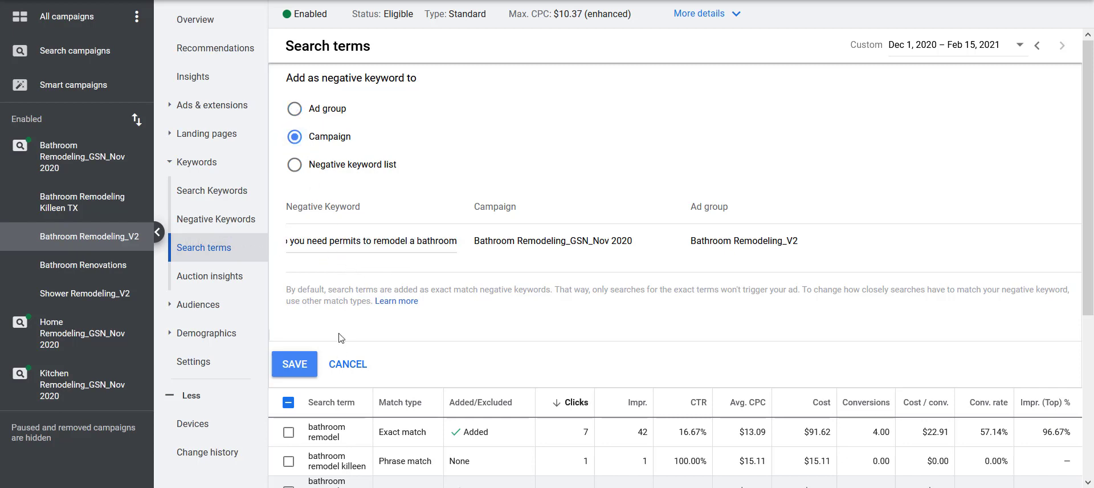
click(302, 371)
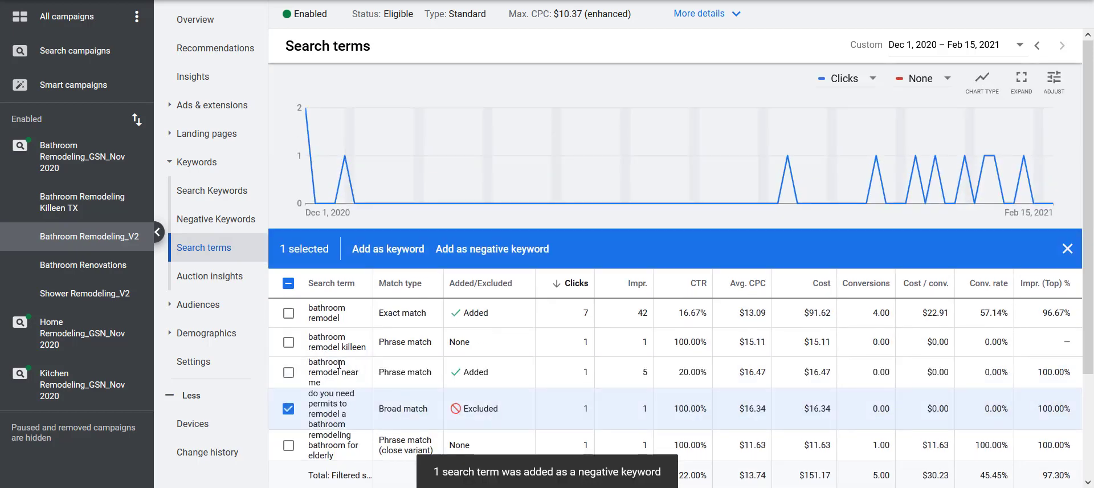
Trim the negative keyword from the permits question down to 'permits' and save it at campaign level
click(288, 409)
drag(308, 404, 337, 403)
click(333, 410)
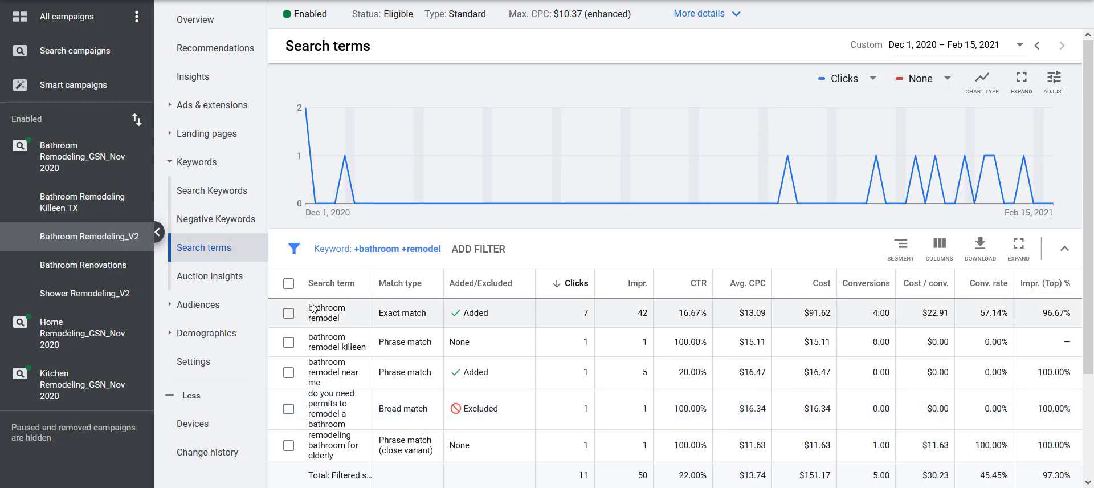
click(288, 408)
click(504, 249)
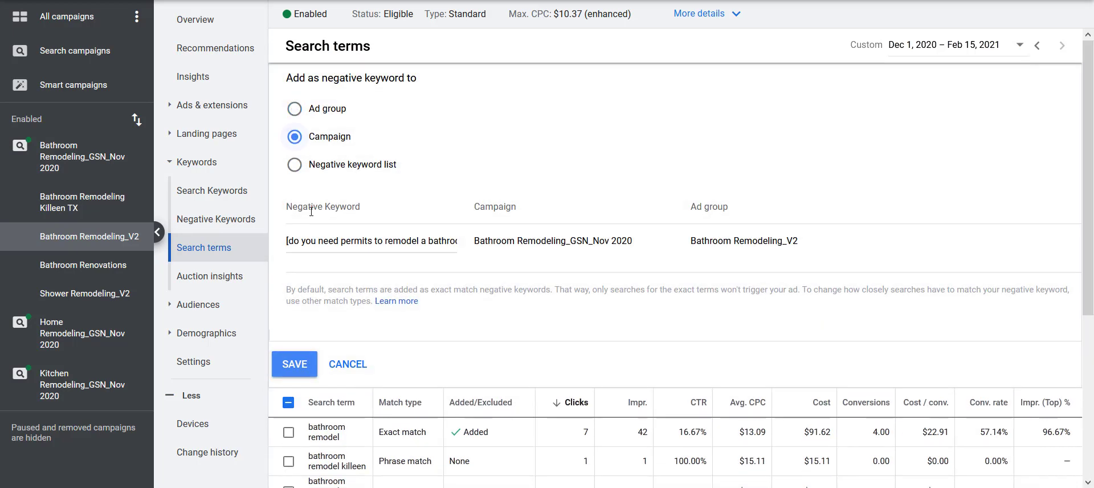
drag(344, 241, 482, 242)
key(BackSpace)
key(BackSpace)
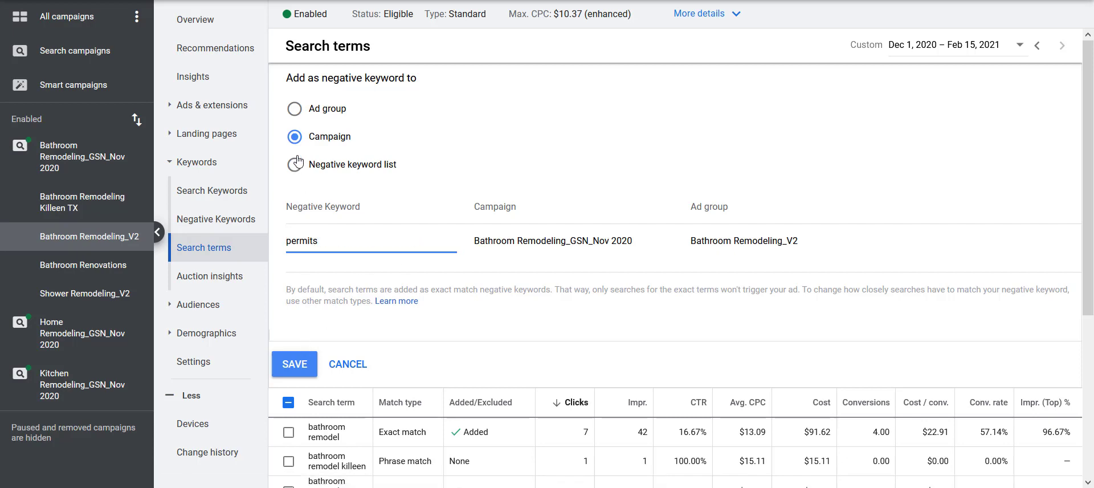
click(290, 369)
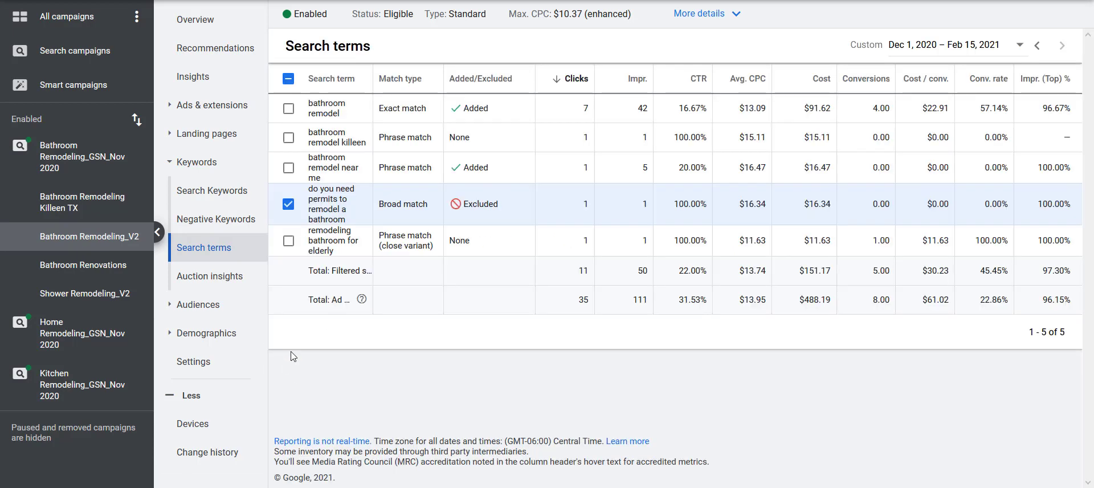
Deselect the permits question row and look over its wording in the report
click(289, 410)
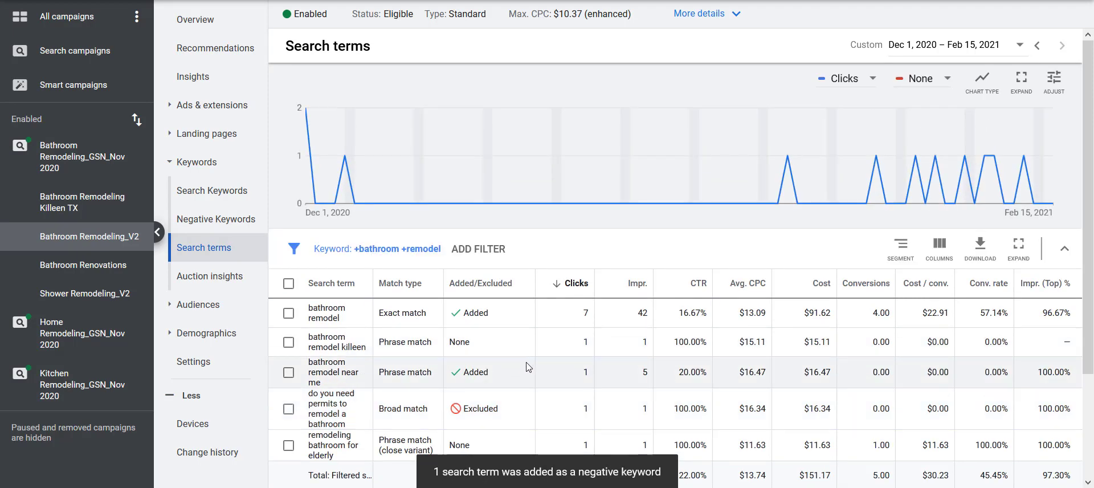
scroll(529, 367, down, 1)
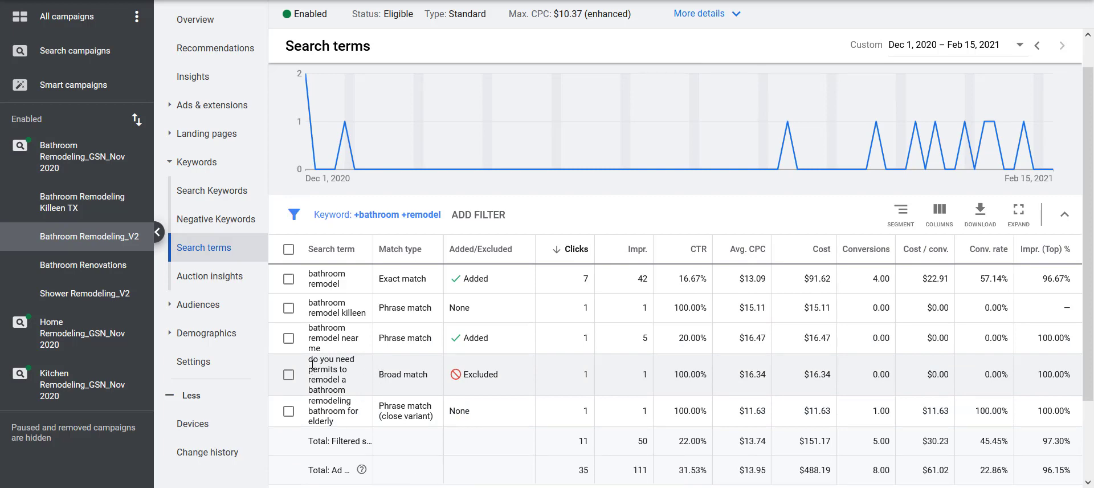
drag(312, 363, 342, 393)
click(347, 393)
drag(311, 371, 342, 370)
click(358, 377)
click(106, 30)
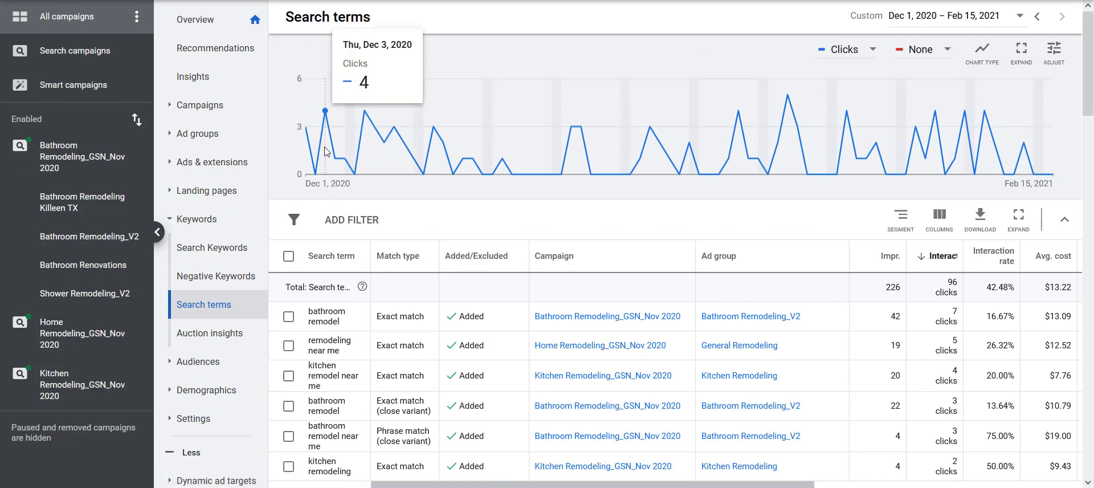
scroll(498, 248, down, 1)
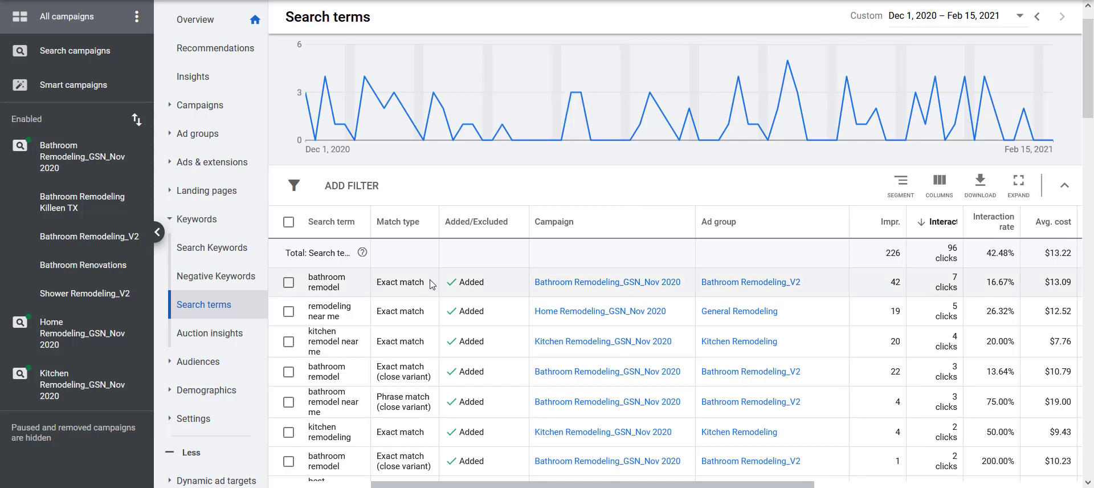
scroll(434, 281, down, 1)
scroll(434, 281, down, 1)
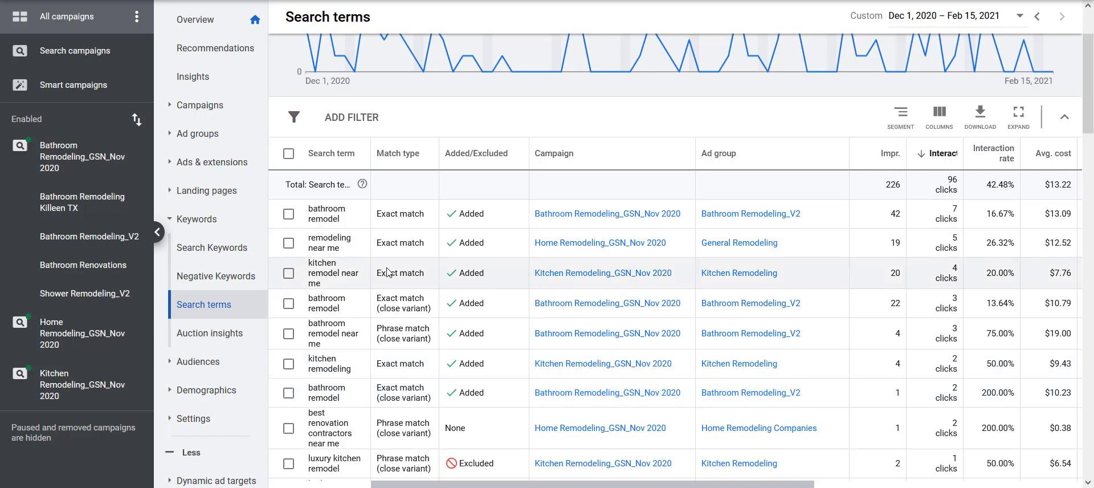
scroll(382, 270, down, 1)
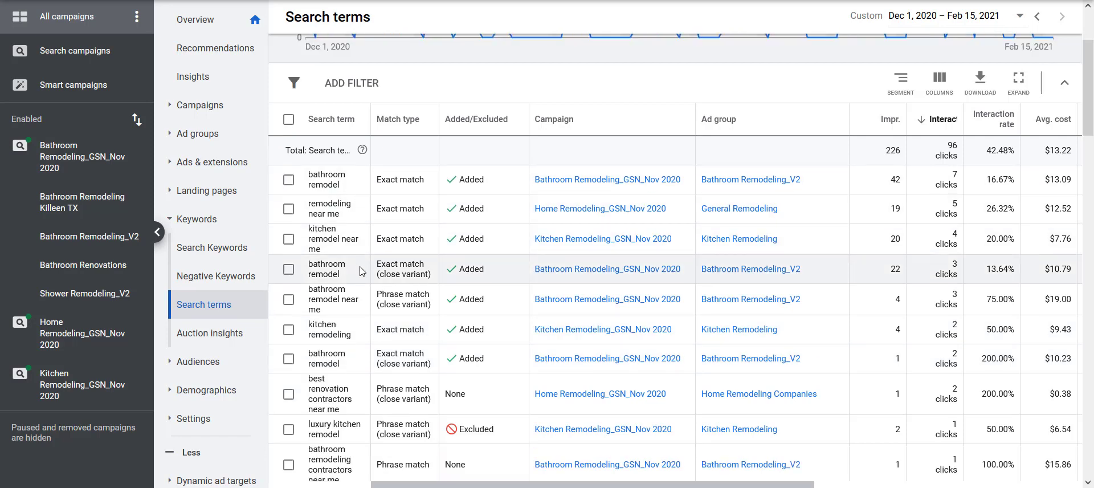
scroll(363, 272, down, 1)
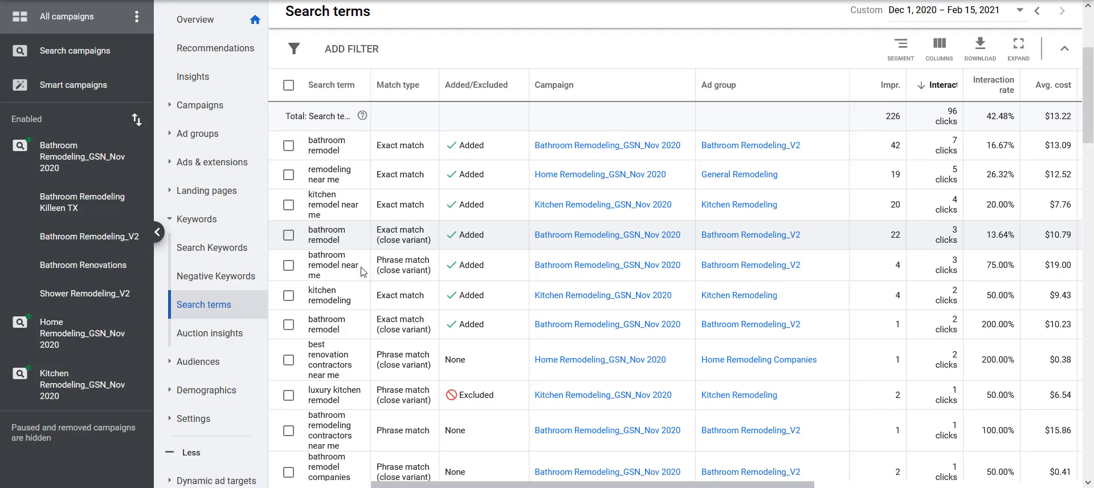
scroll(362, 274, down, 3)
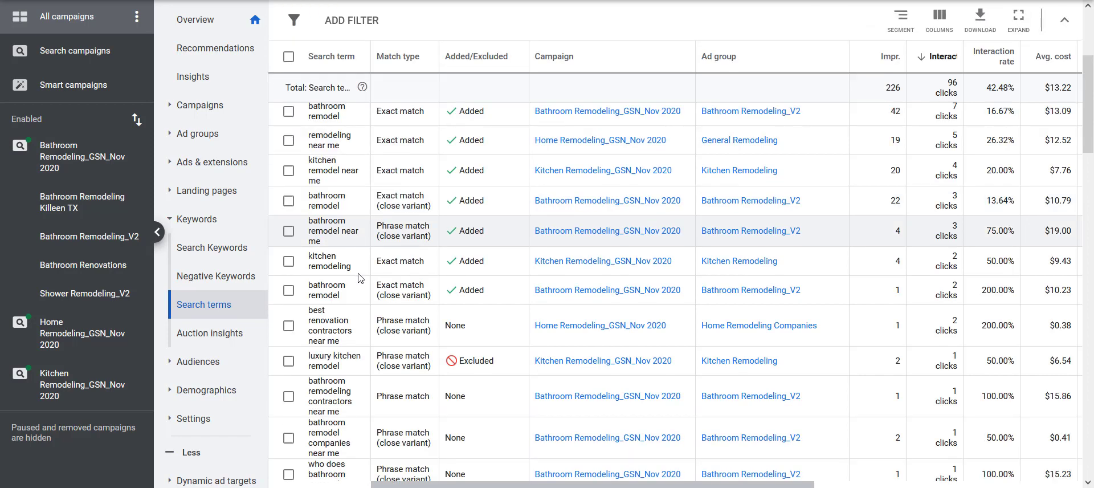
scroll(359, 278, down, 3)
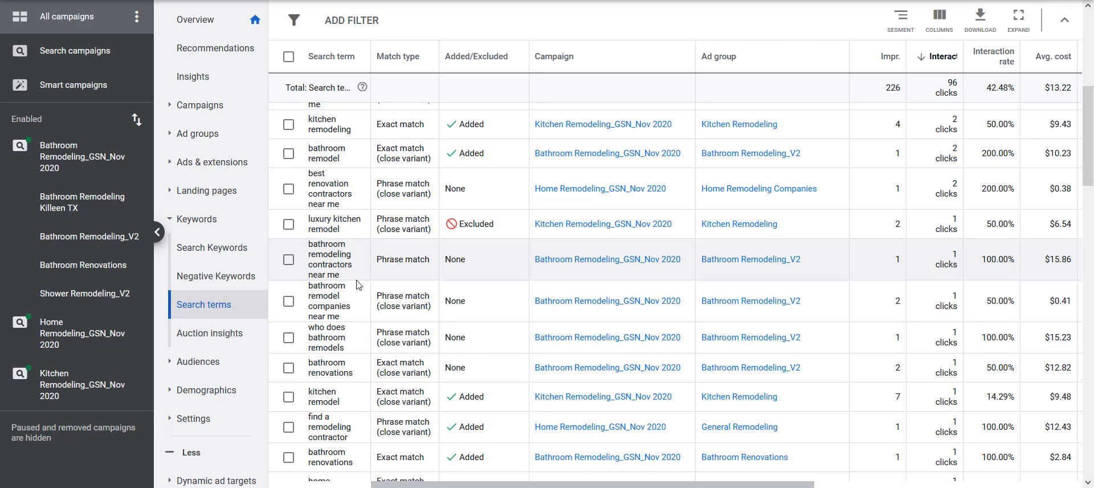
scroll(358, 285, down, 1)
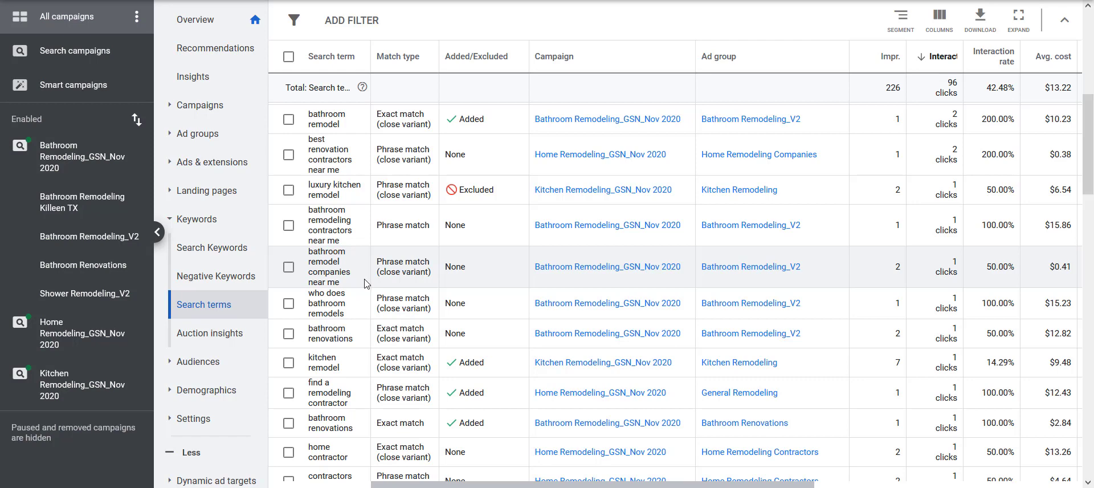
scroll(366, 284, down, 7)
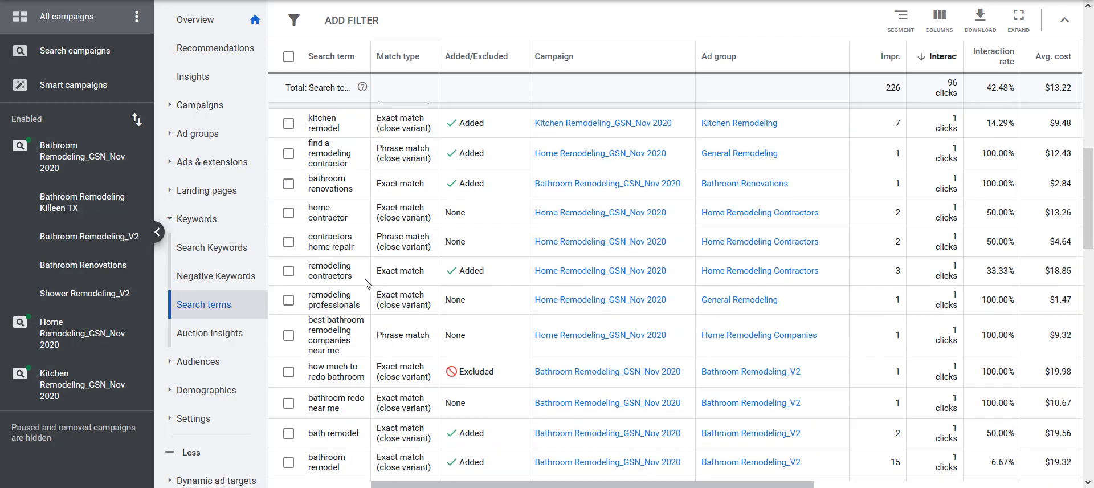
scroll(366, 283, down, 2)
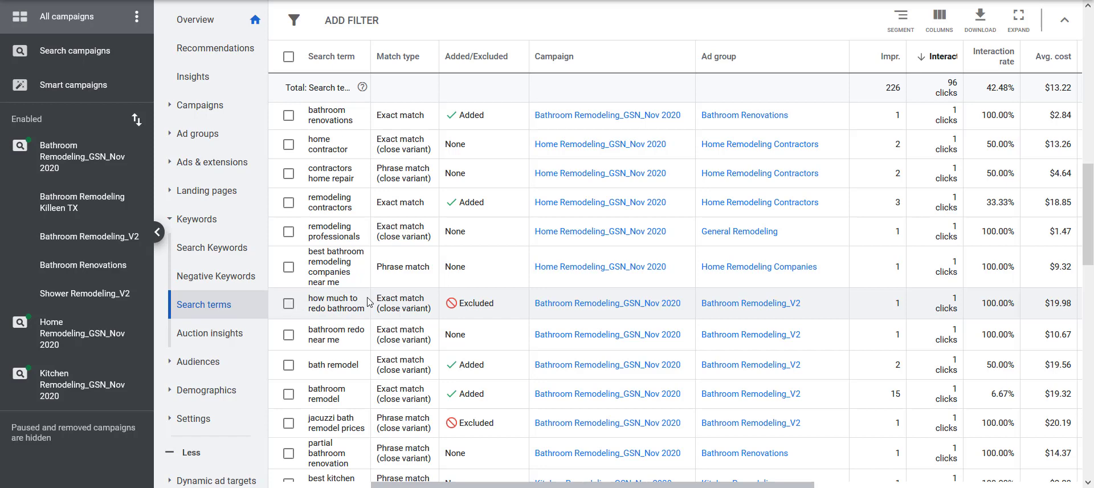
click(288, 304)
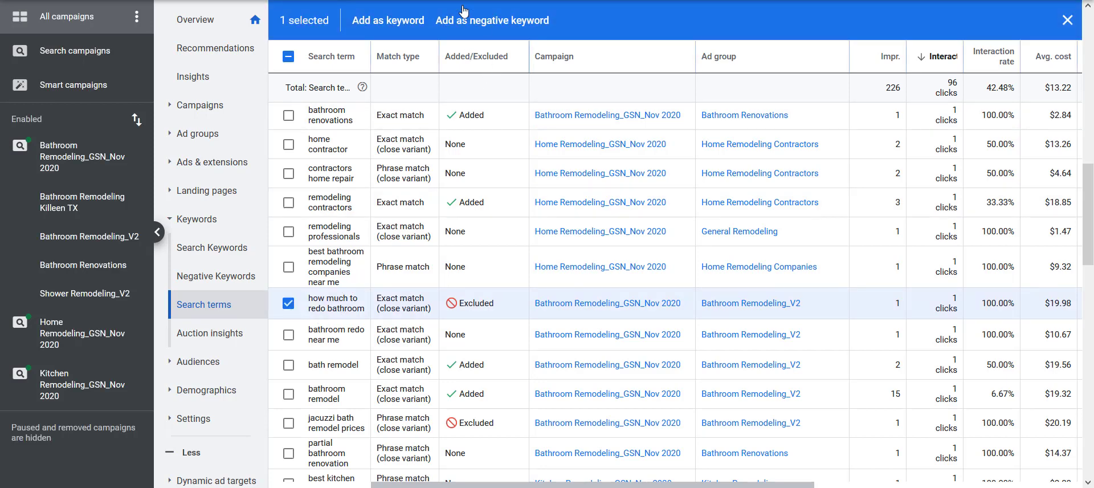
click(289, 304)
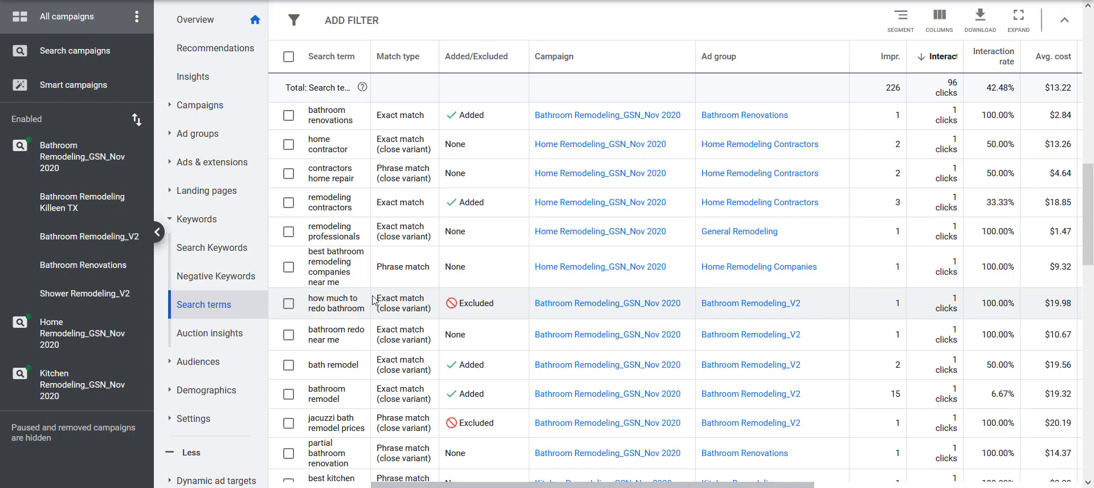
scroll(370, 300, down, 3)
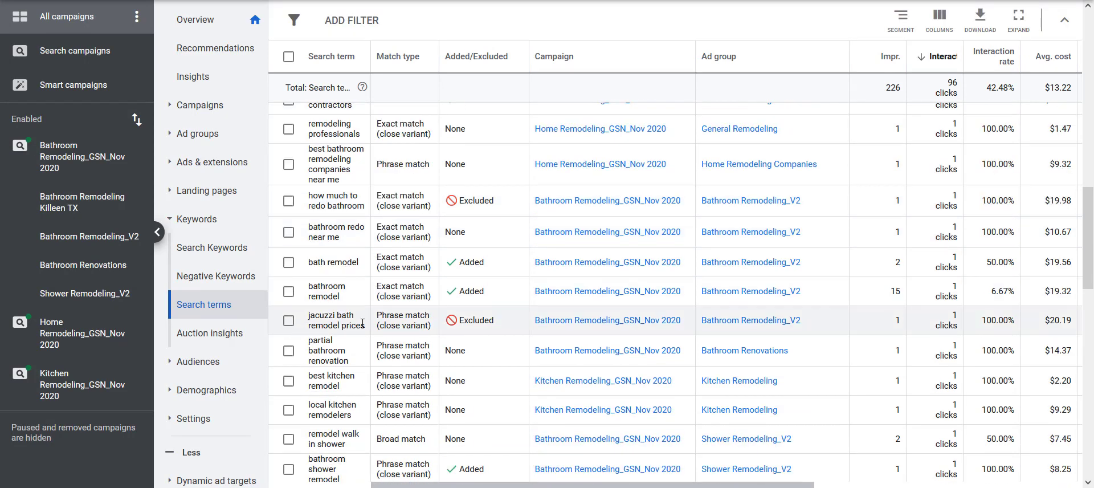
scroll(365, 323, down, 4)
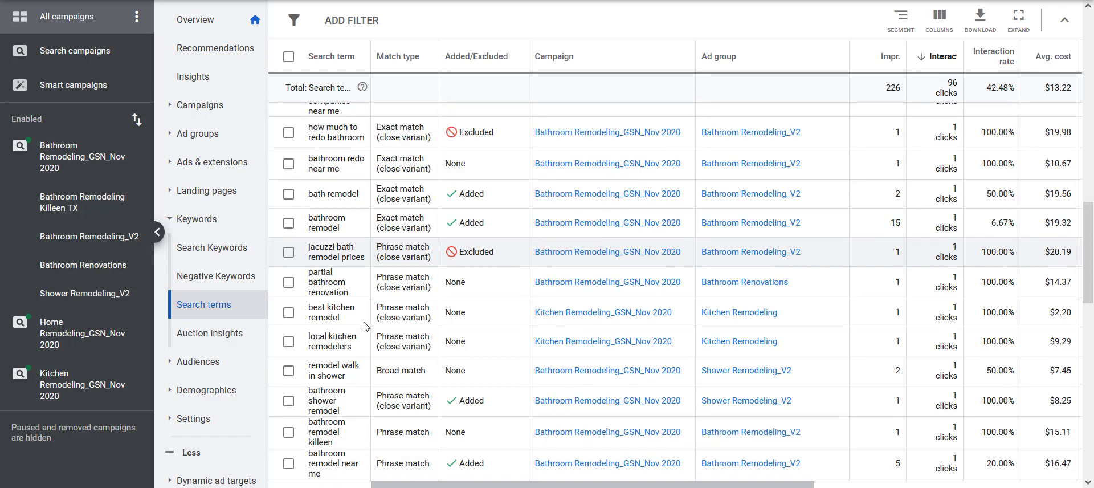
scroll(367, 325, down, 2)
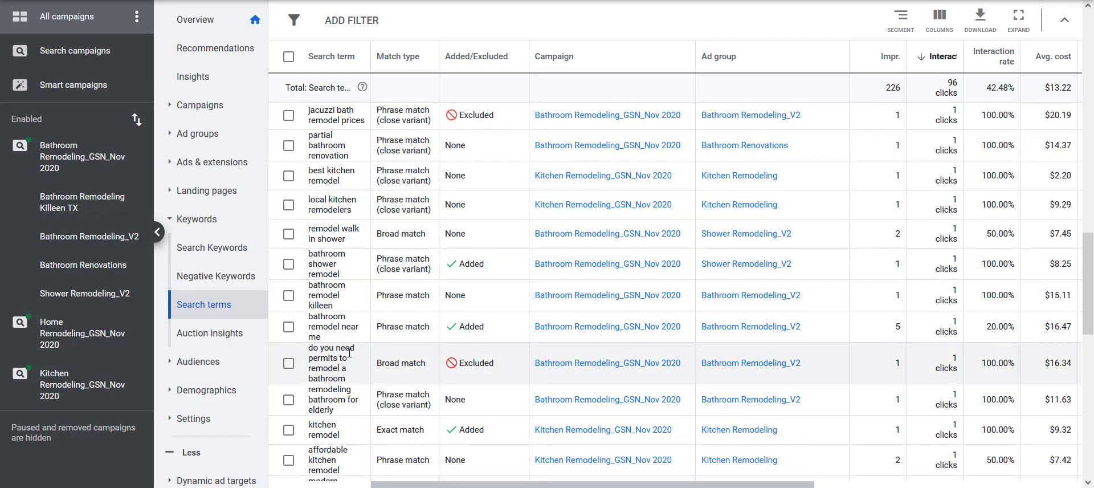
scroll(354, 352, down, 3)
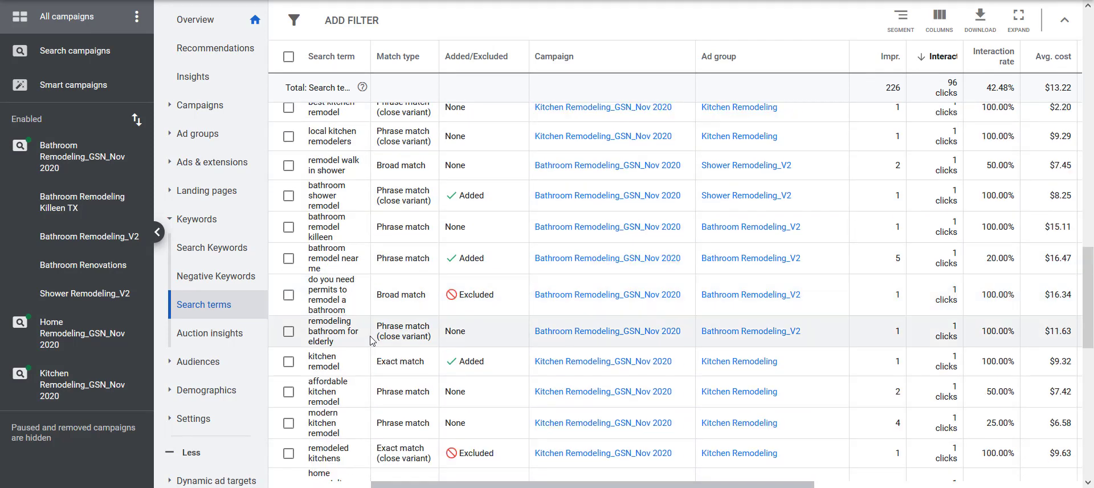
scroll(374, 341, down, 2)
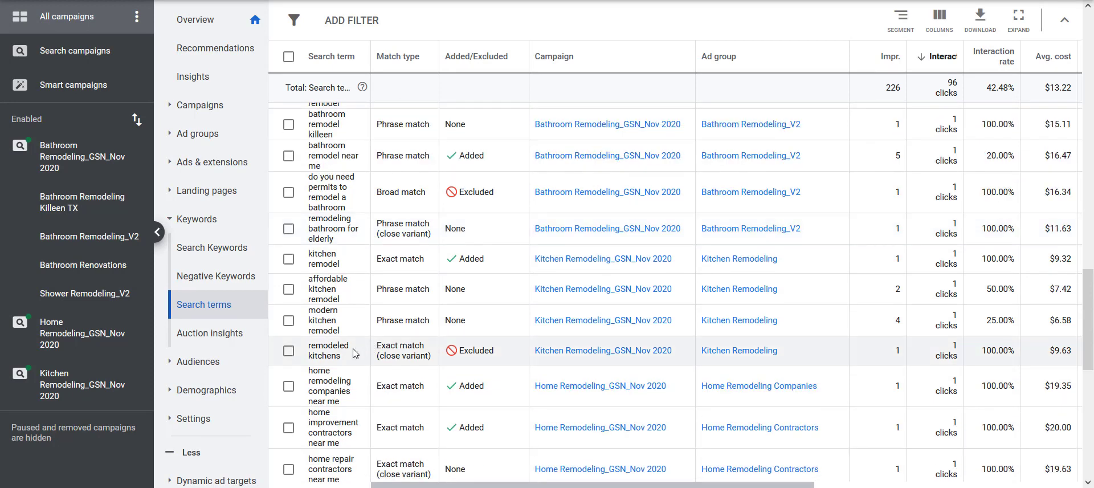
drag(344, 359, 308, 343)
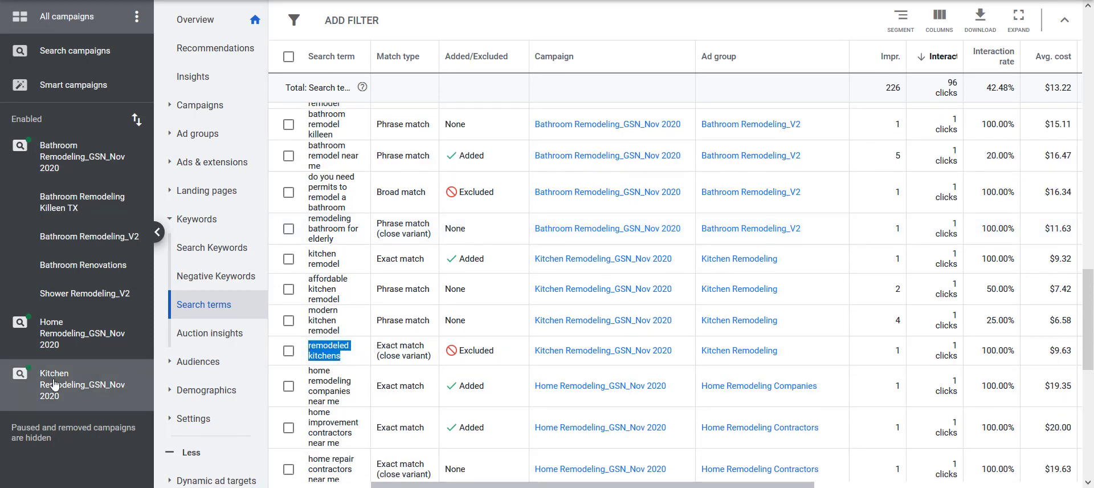
click(335, 354)
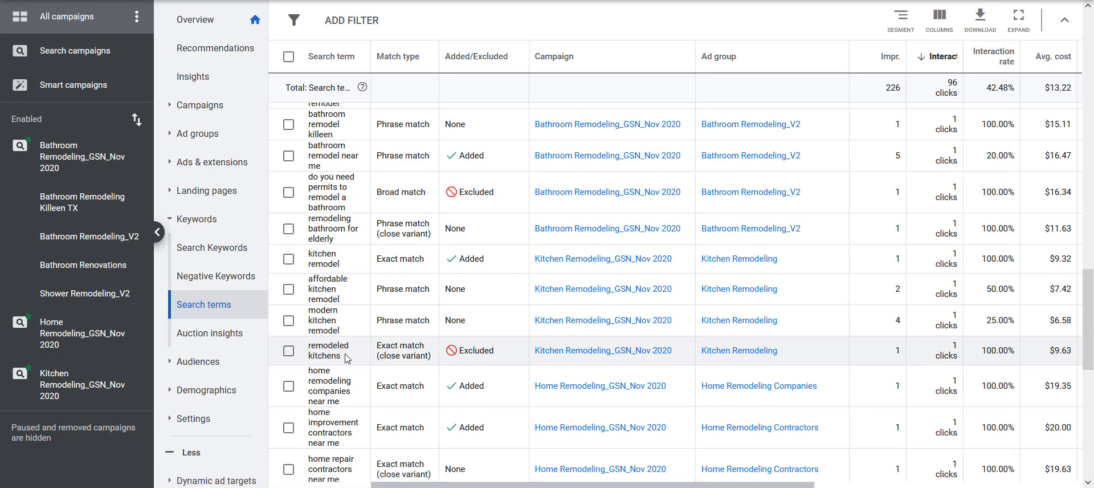
drag(344, 357, 310, 344)
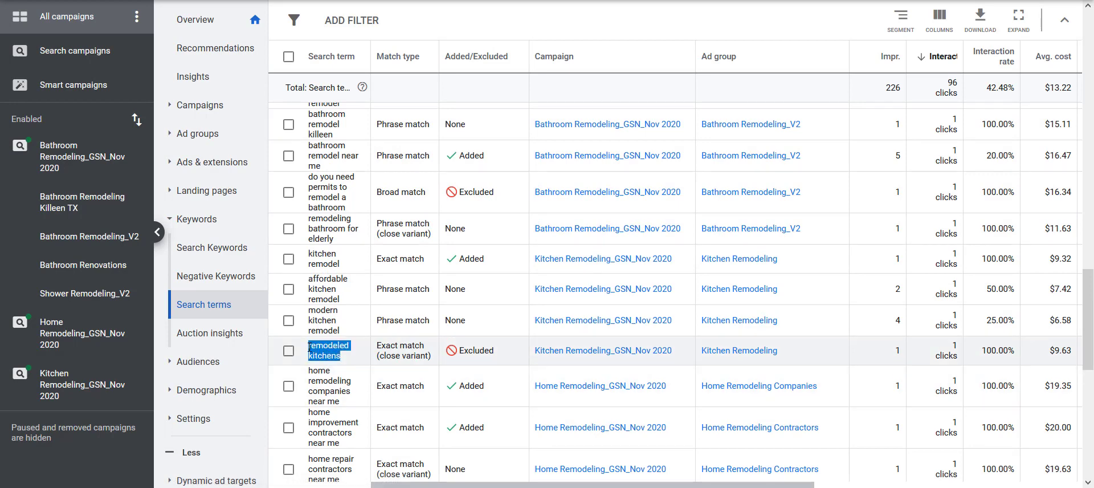
click(350, 359)
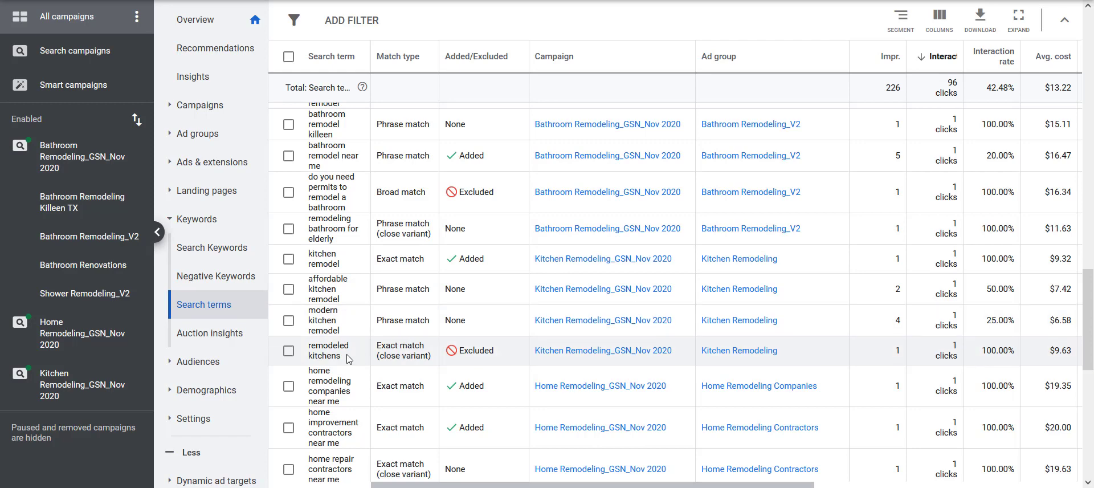
scroll(350, 329, down, 3)
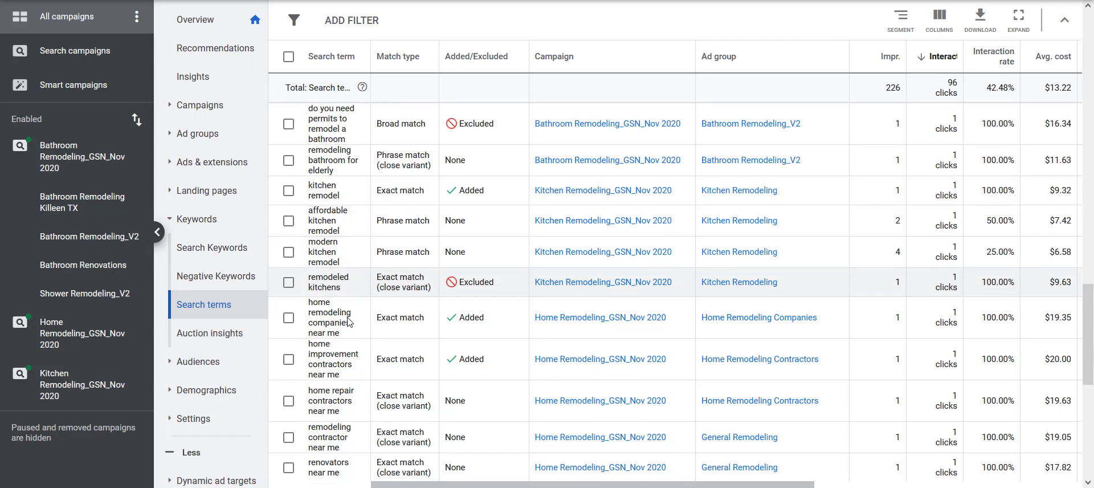
scroll(348, 315, down, 4)
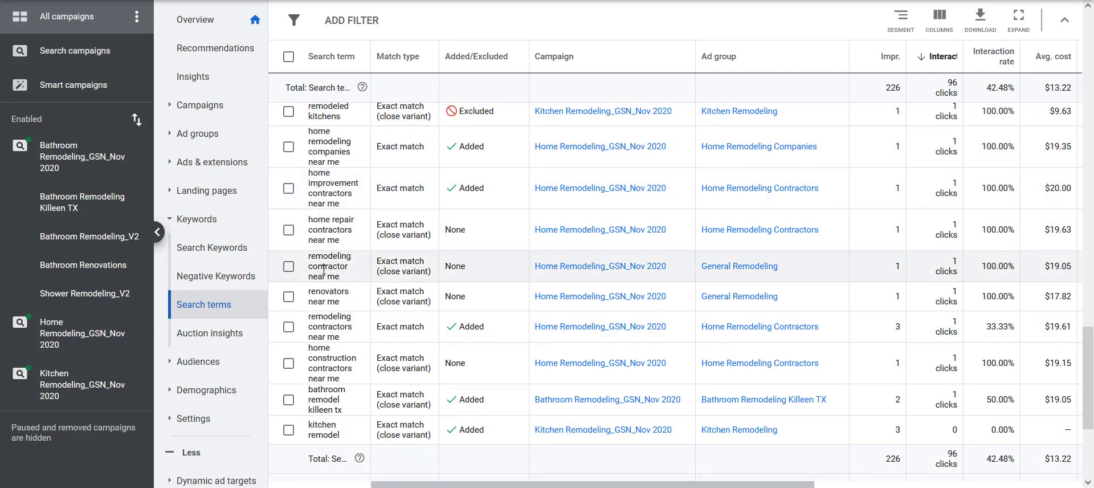
Sort the all-campaigns search terms report by the Conversions column to bring top converters first
scroll(326, 265, up, 10)
scroll(323, 270, up, 10)
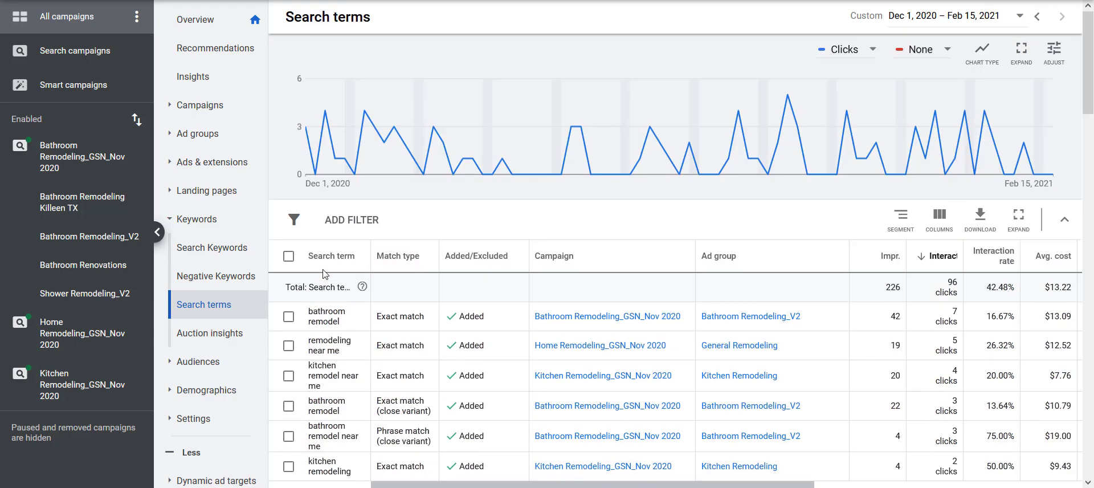
scroll(328, 282, down, 1)
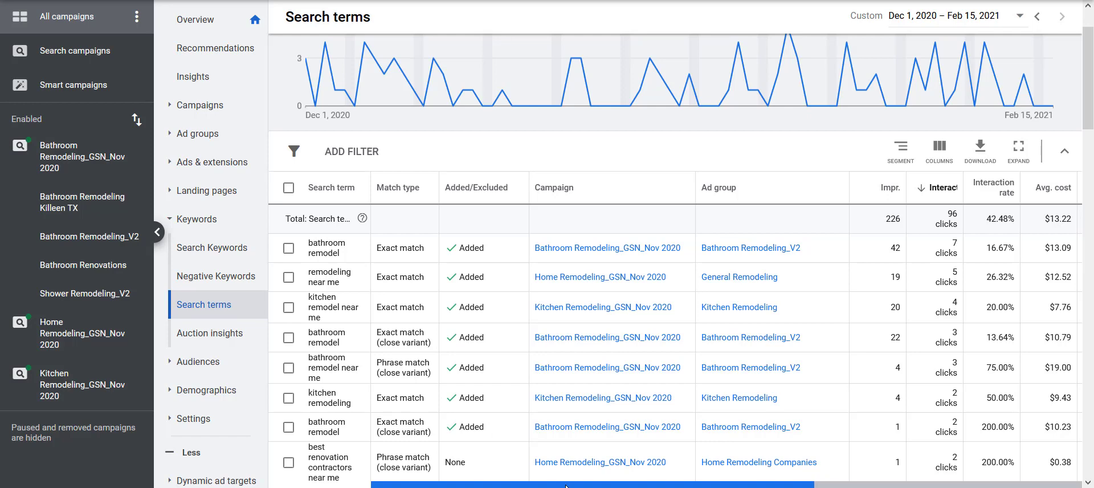
drag(566, 486, 781, 486)
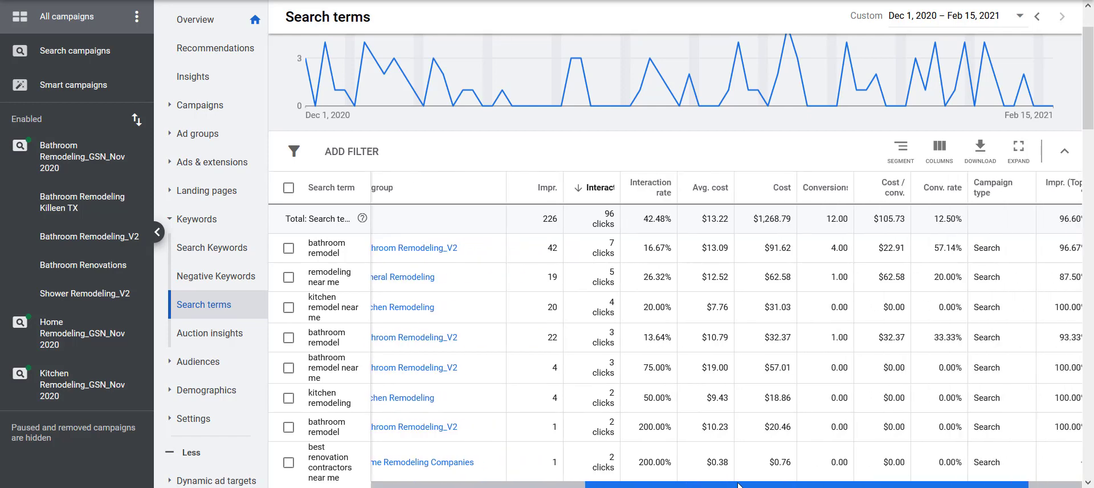
click(838, 197)
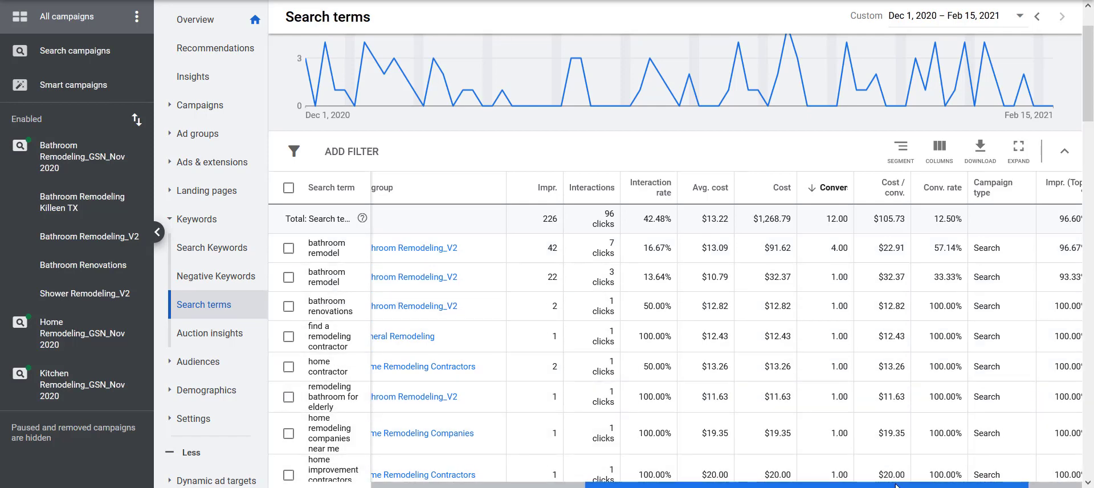
scroll(874, 466, left, 5)
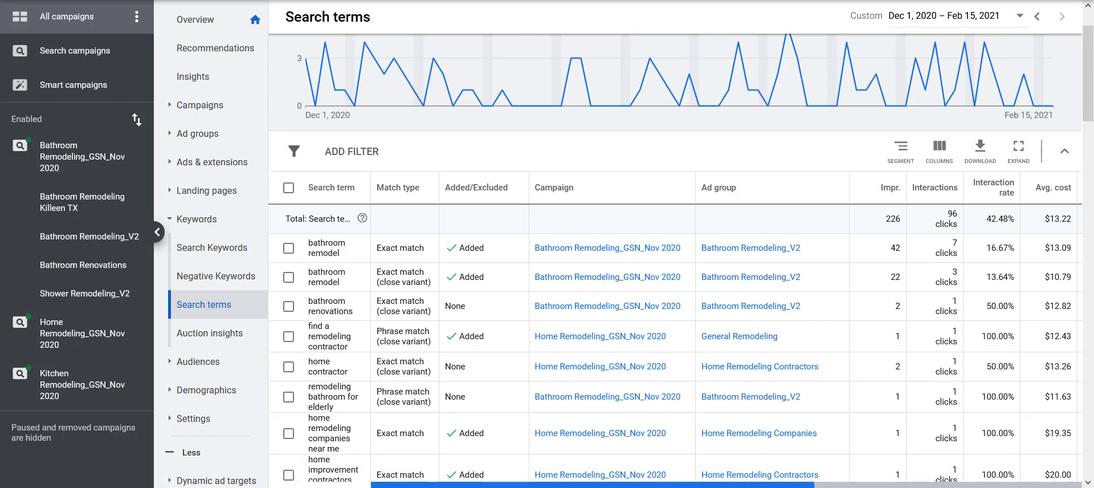
drag(759, 484, 926, 478)
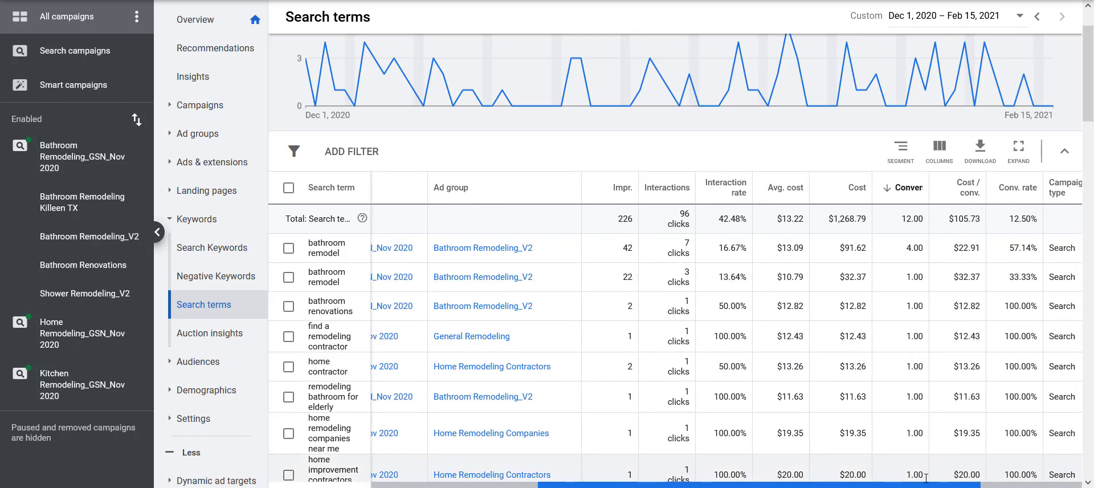
drag(926, 477, 720, 485)
scroll(450, 342, right, 3)
Add 'bathroom renovations' as the exact-match keyword [bathroom renovations] in Bathroom Remodeling_V2
drag(462, 486, 386, 486)
click(289, 307)
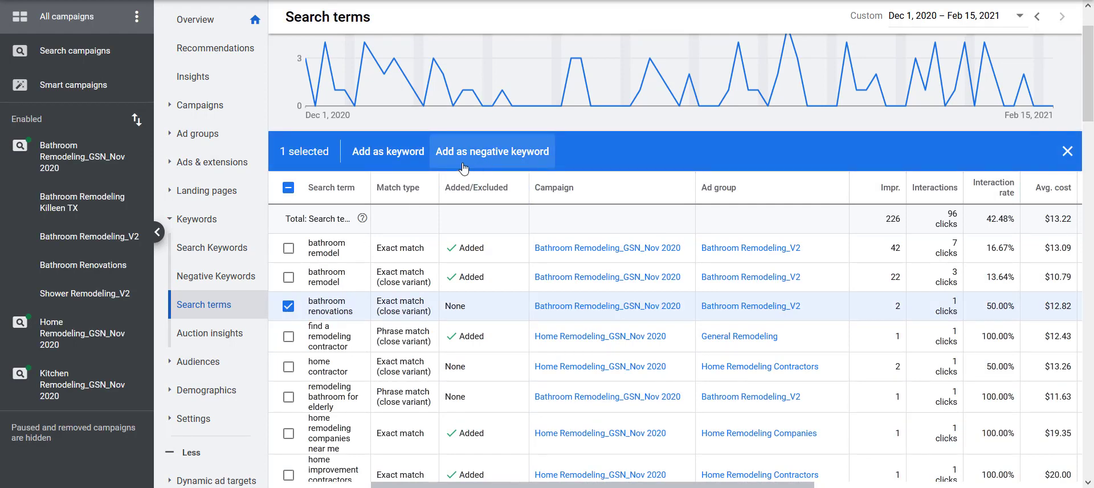
click(369, 168)
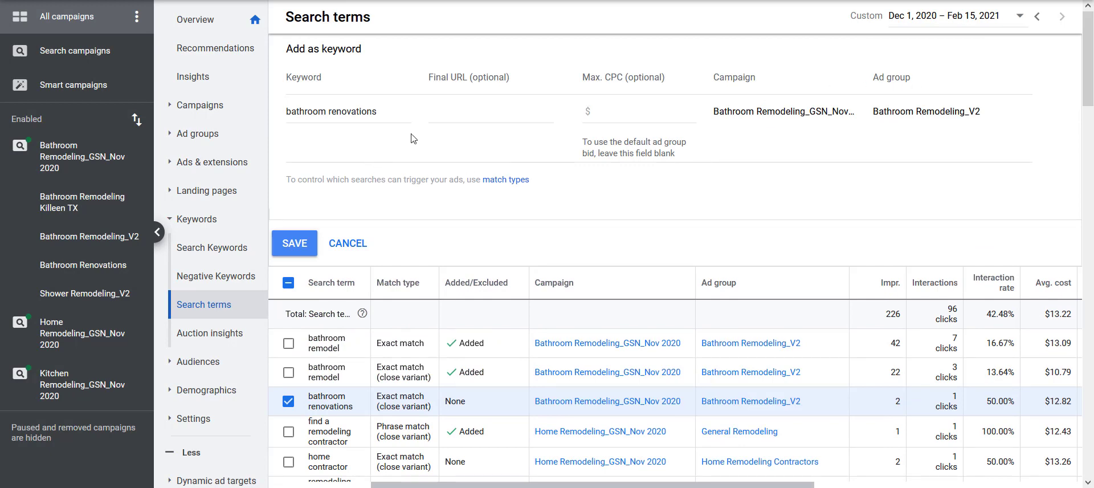
click(288, 111)
text([)
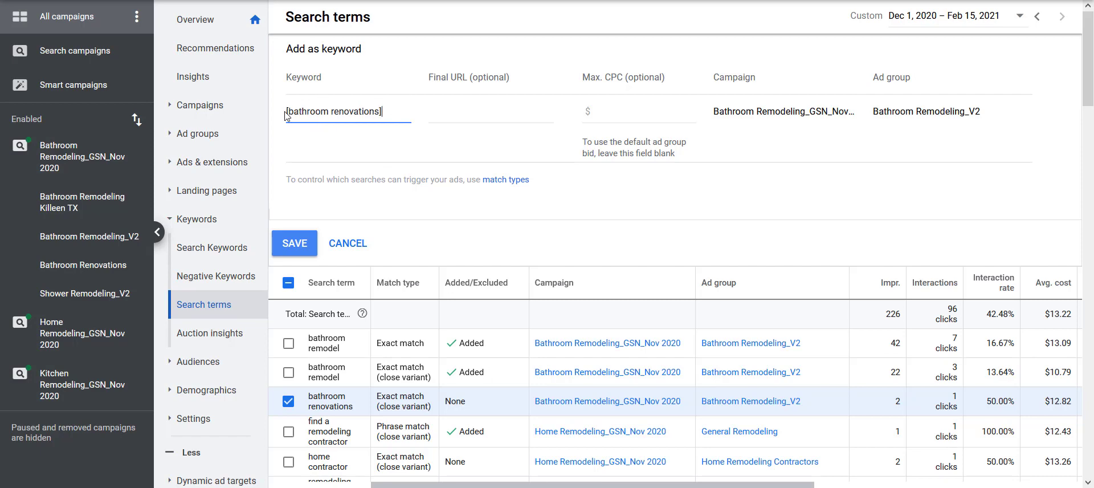
click(295, 244)
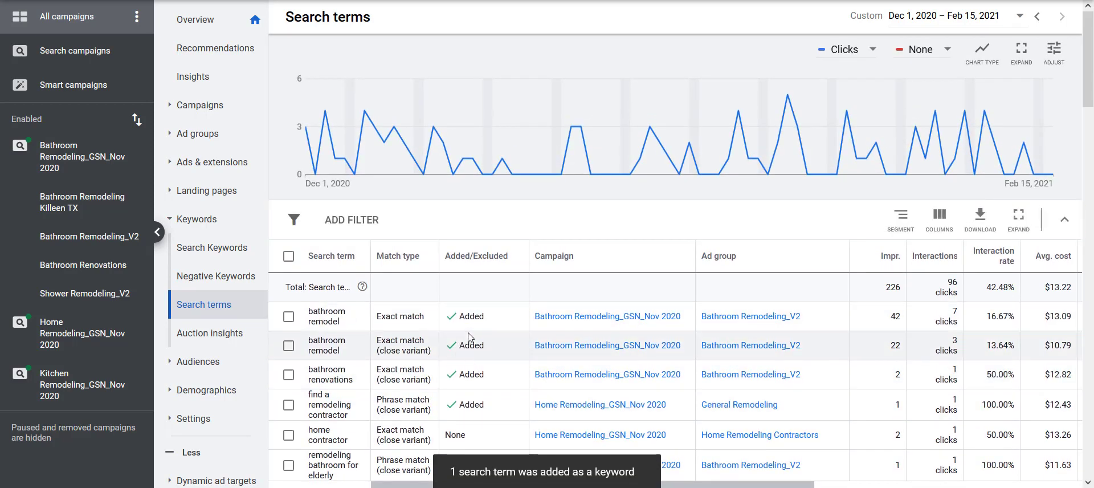
Add 'remodeling bathroom for elderly' in square brackets as an exact-match keyword in Bathroom Remodeling_V2
scroll(469, 337, down, 1)
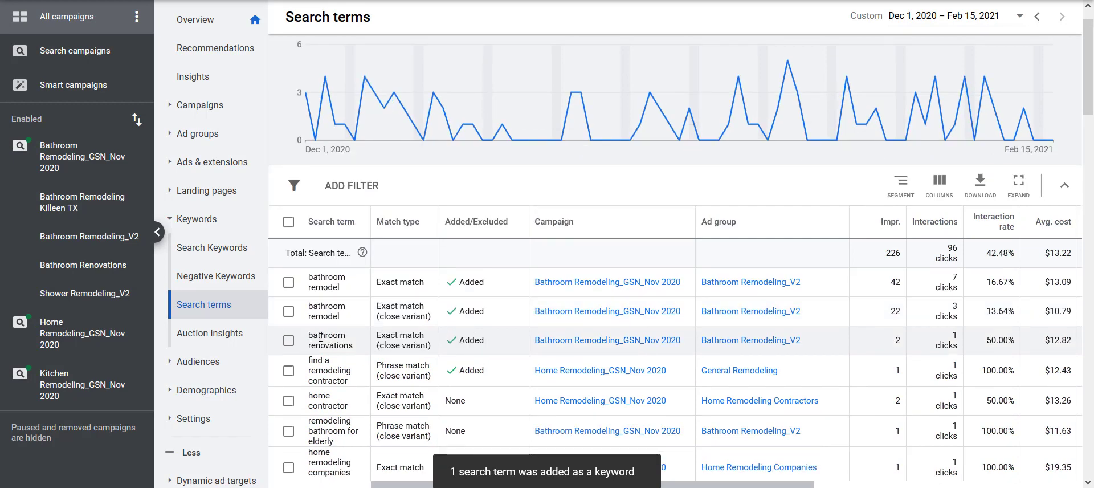
scroll(346, 334, down, 2)
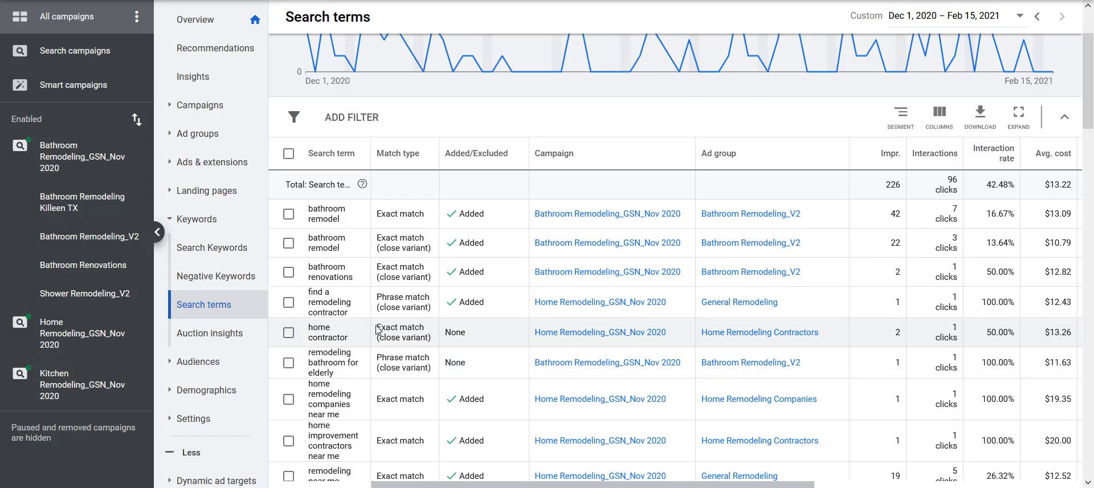
drag(681, 484, 622, 482)
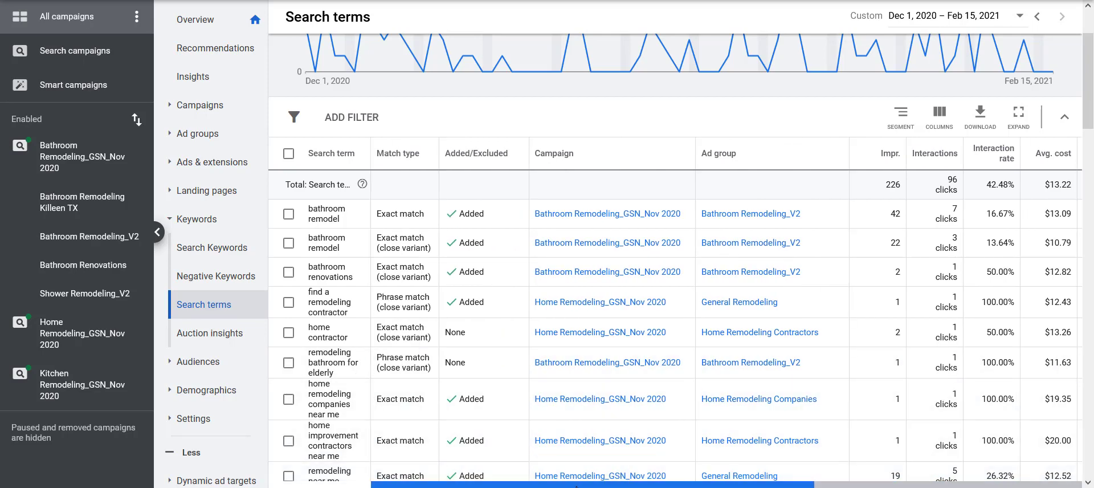
drag(576, 485, 623, 473)
click(288, 362)
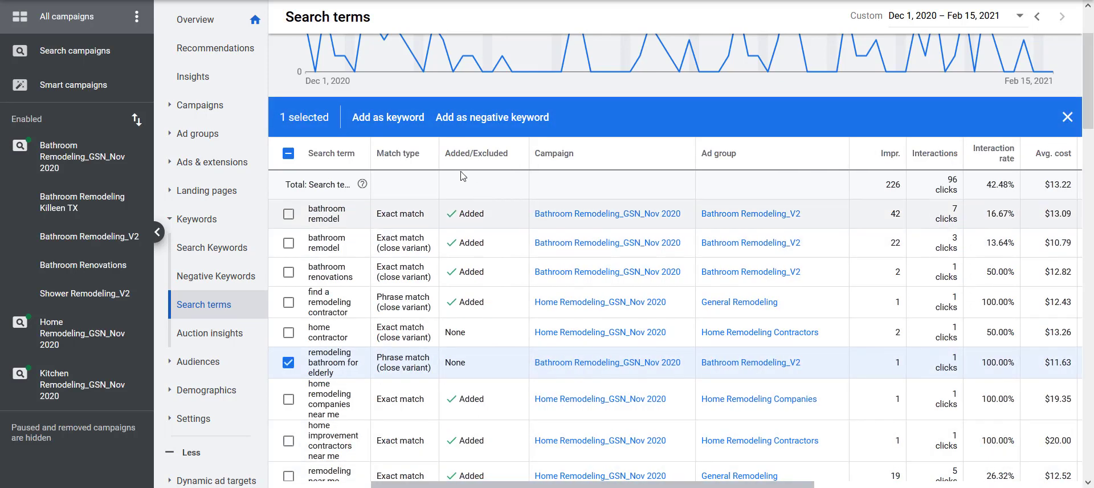
click(376, 118)
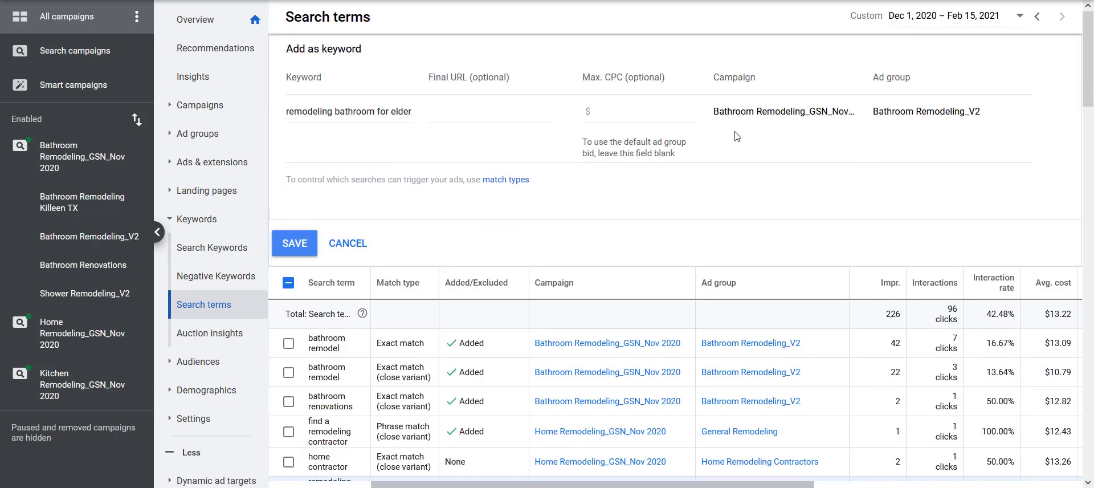
click(291, 115)
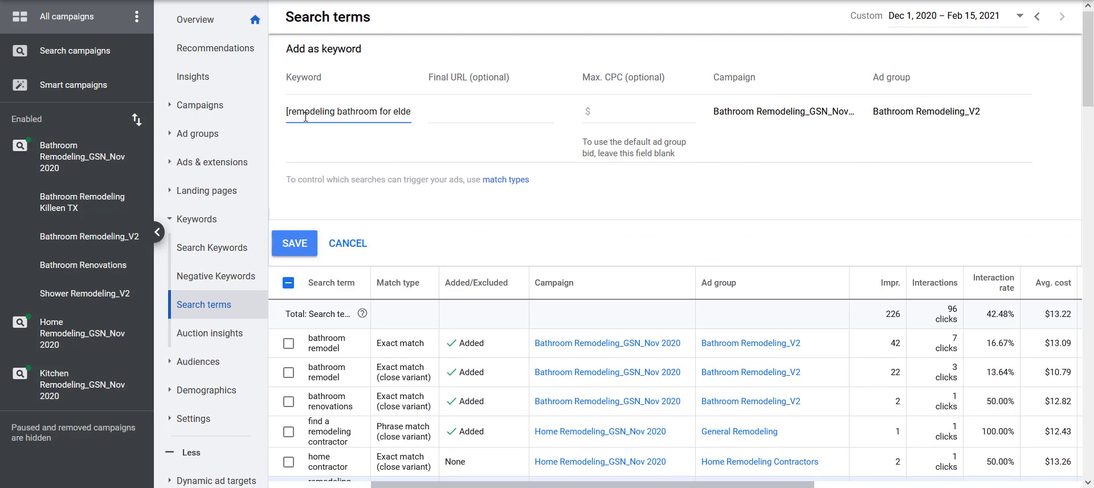
drag(306, 116, 410, 114)
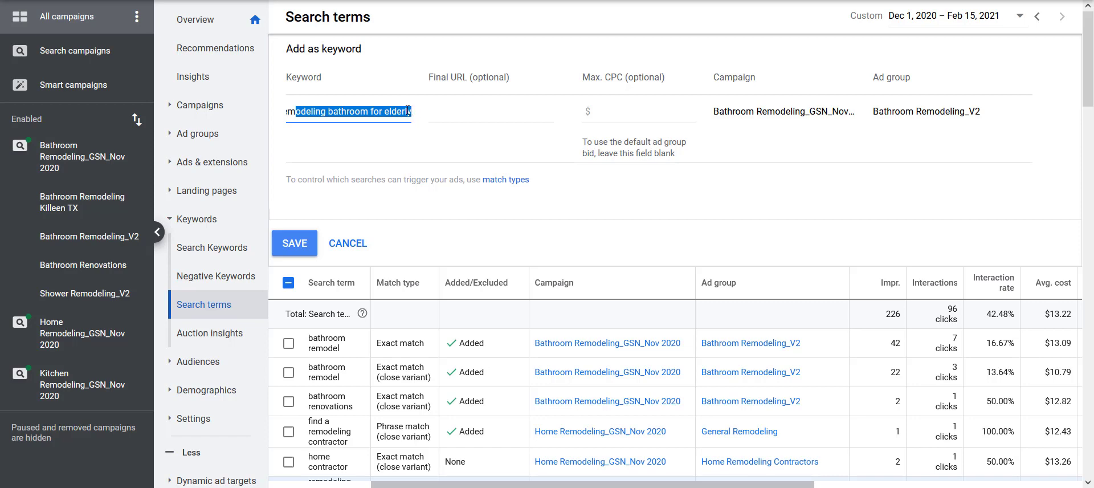
click(412, 111)
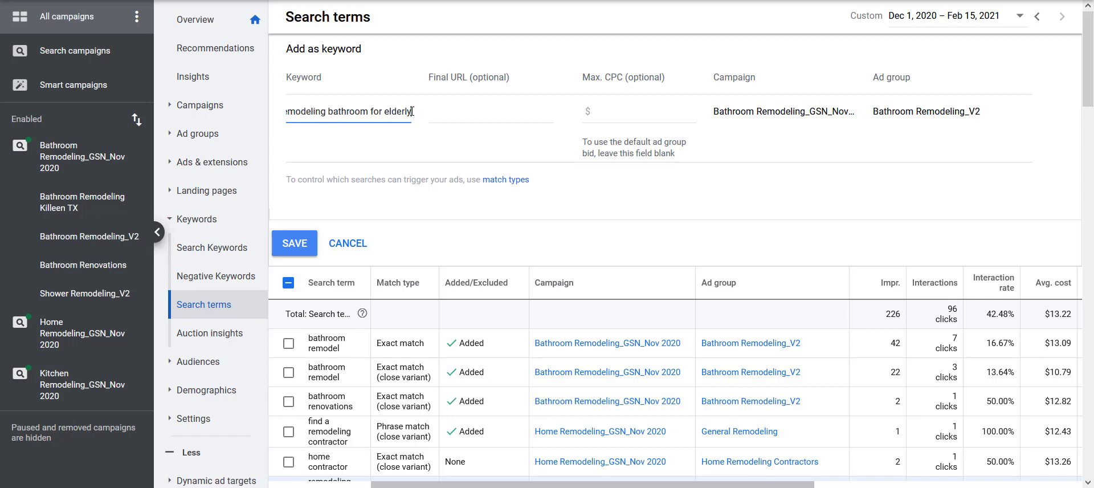
click(300, 242)
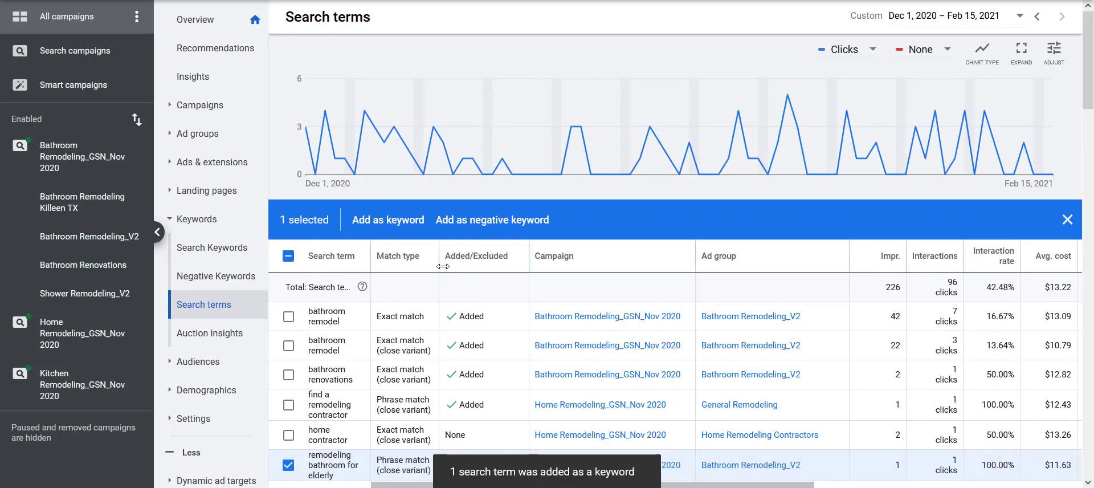
click(289, 258)
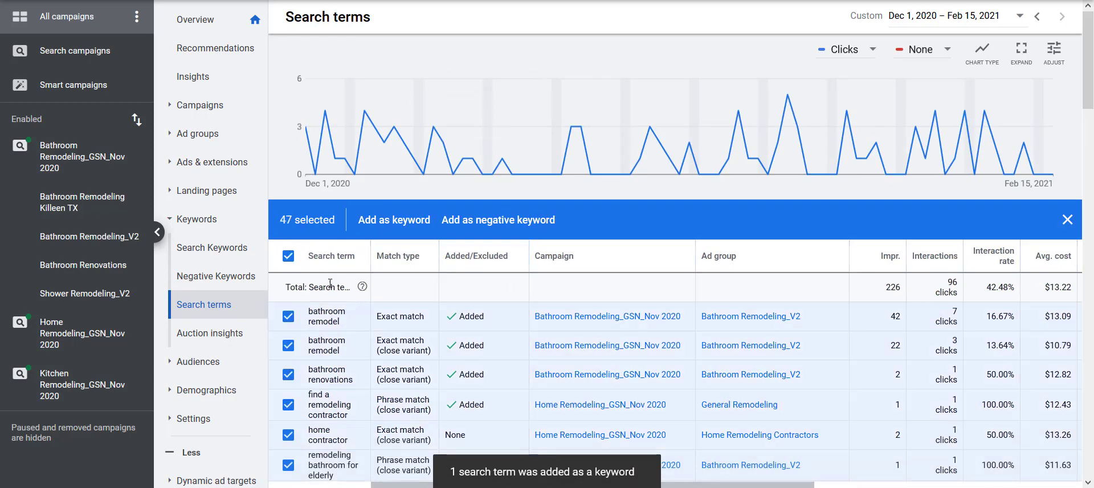
click(289, 258)
scroll(422, 329, down, 2)
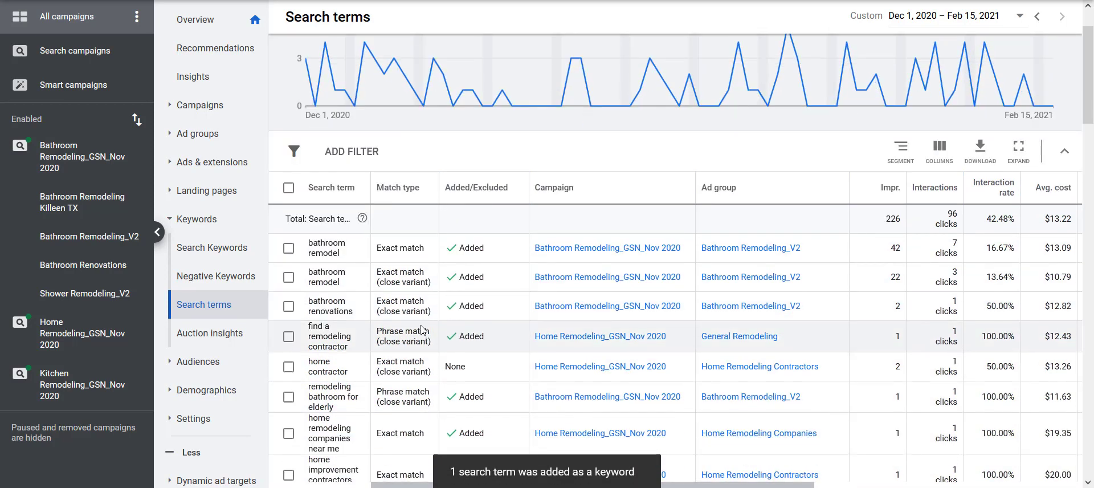
scroll(422, 329, down, 1)
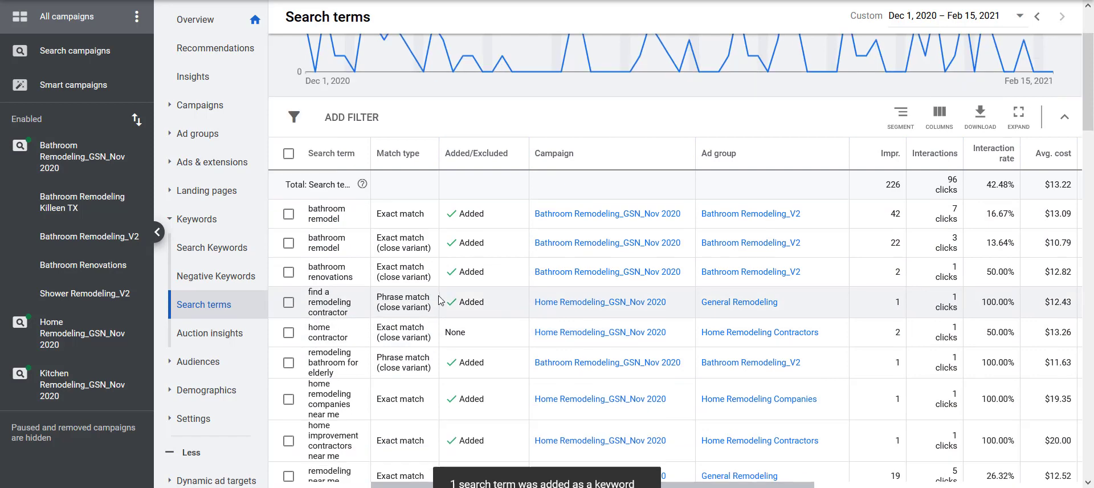